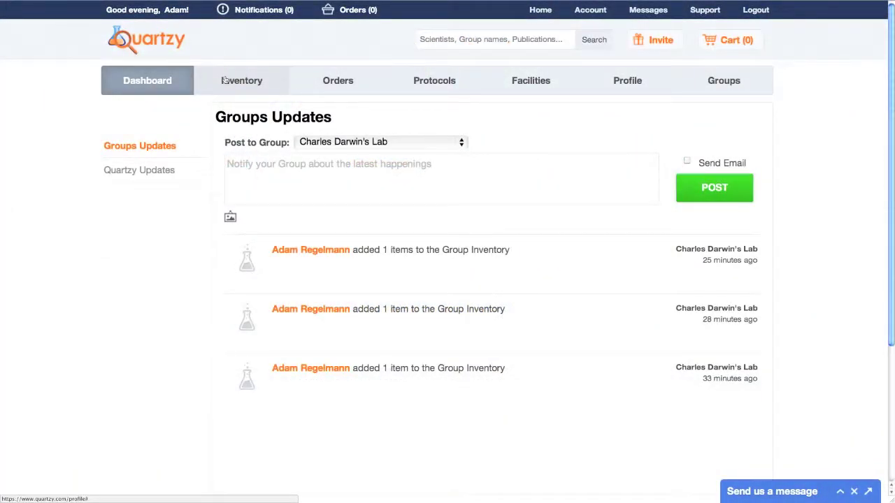
# - Open Charles Darwin's Lab group inventory, which currently lists no items
pyautogui.click(224, 80)
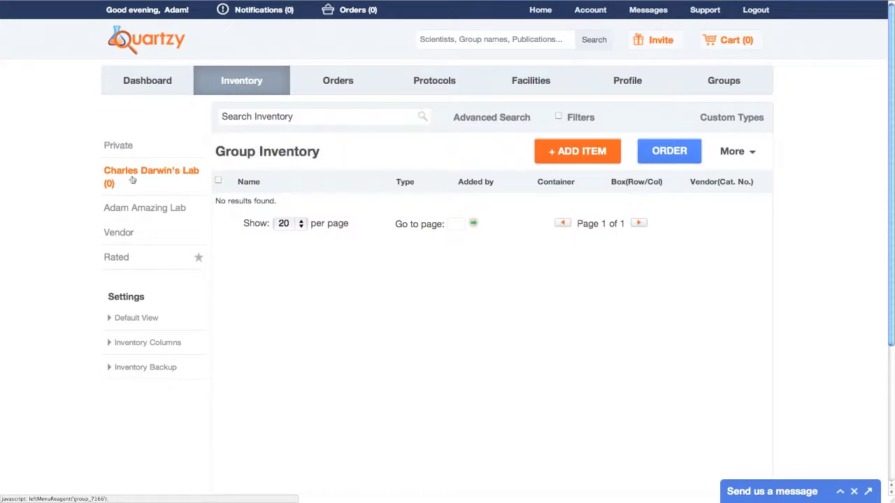
pyautogui.scroll(-2, 120, 176)
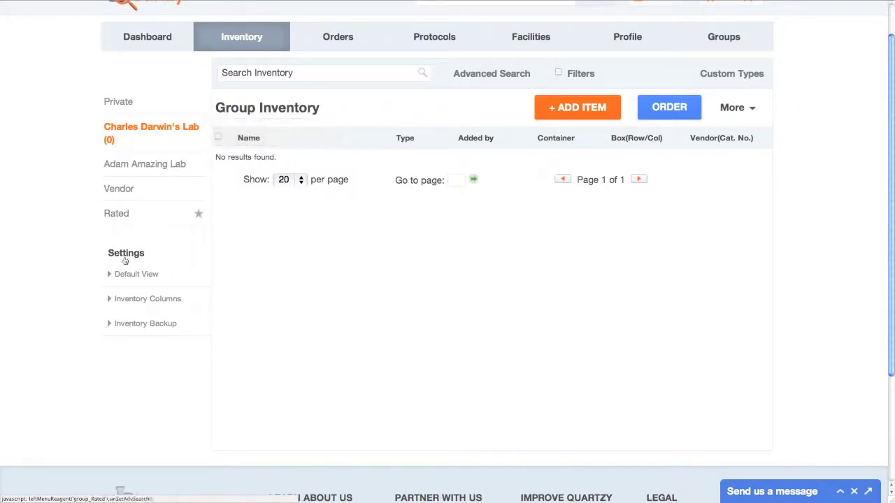
# - Review the Default View inventory setting, then bring up the Add Item form
pyautogui.click(139, 278)
pyautogui.scroll(-1, 133, 276)
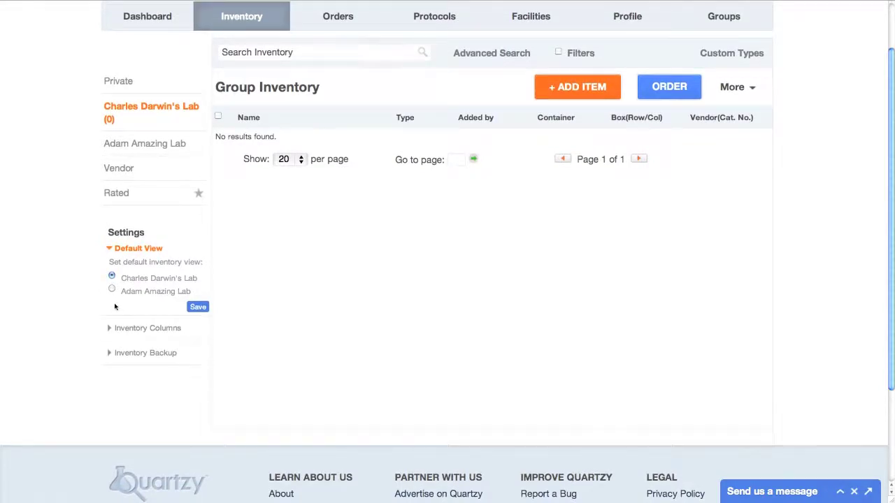
pyautogui.scroll(1, 115, 306)
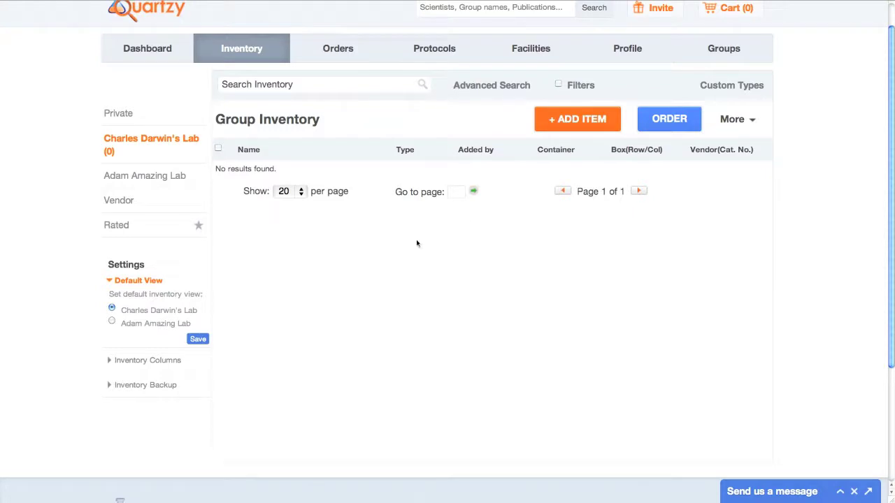
pyautogui.click(571, 123)
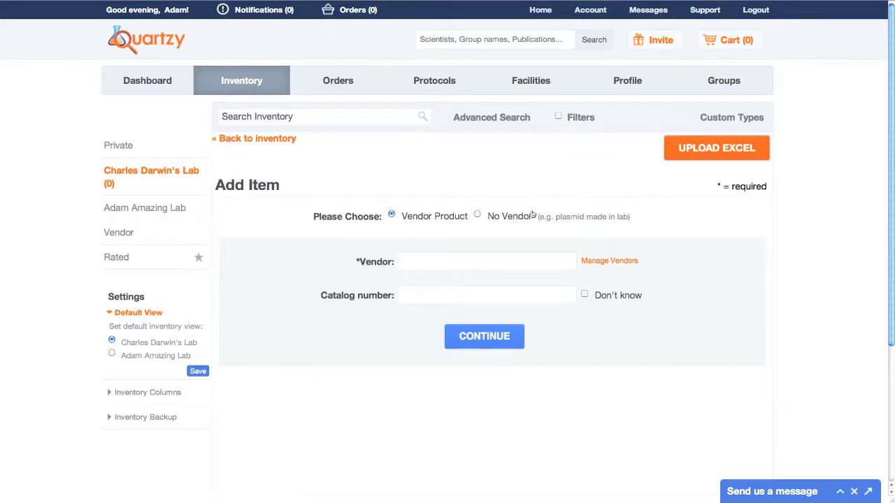
# - Enter vendor Invitrogen and catalog B35450 so α-bungarotoxin, Alexa Fluor 647 conjugate (500 µg) auto-fills
pyautogui.scroll(-2, 531, 212)
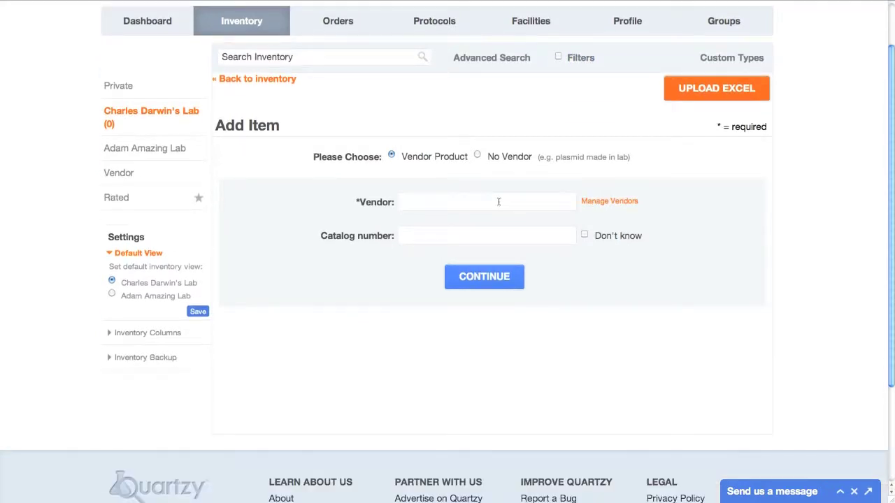
pyautogui.click(499, 202)
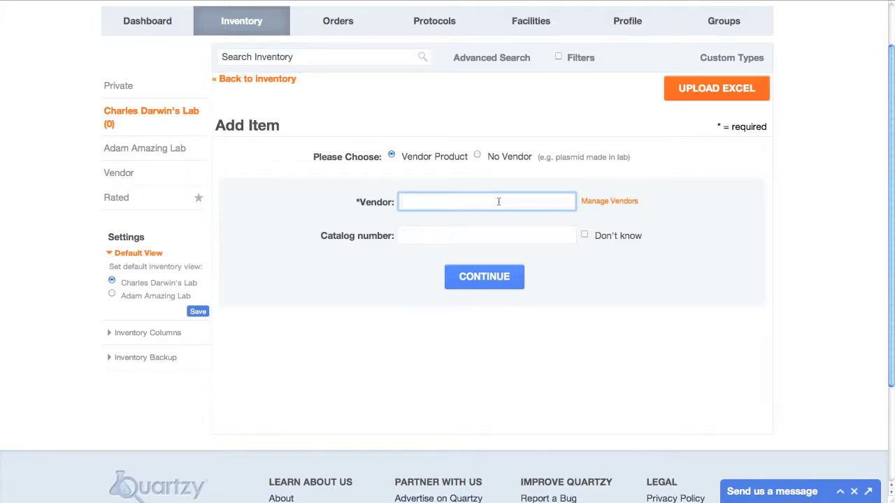
pyautogui.write('Invitrogen')
pyautogui.press('Tab')
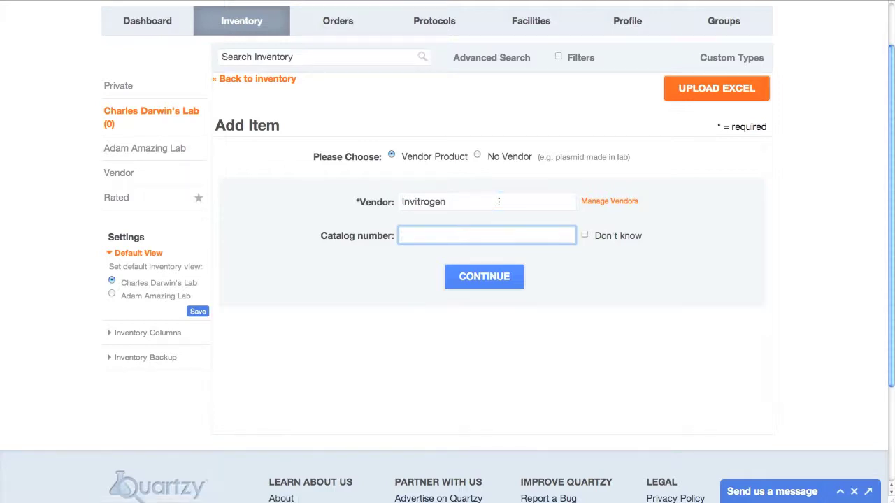
pyautogui.write('3545')
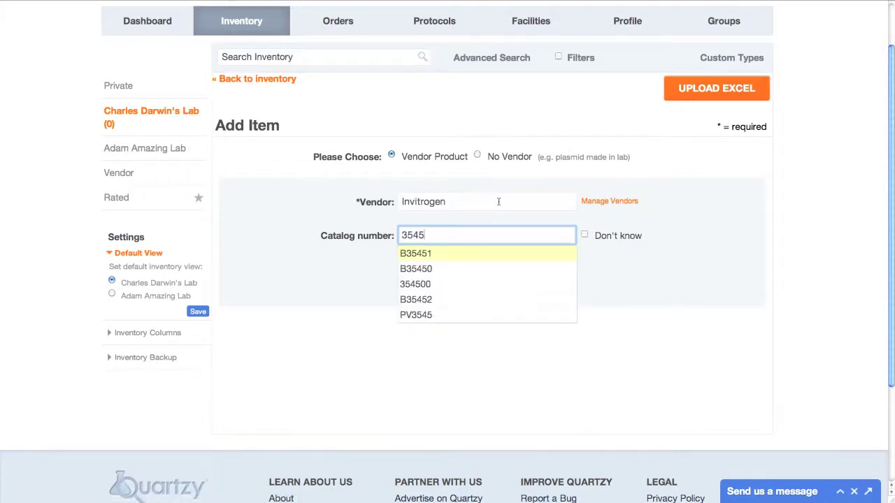
pyautogui.click(463, 272)
pyautogui.click(483, 278)
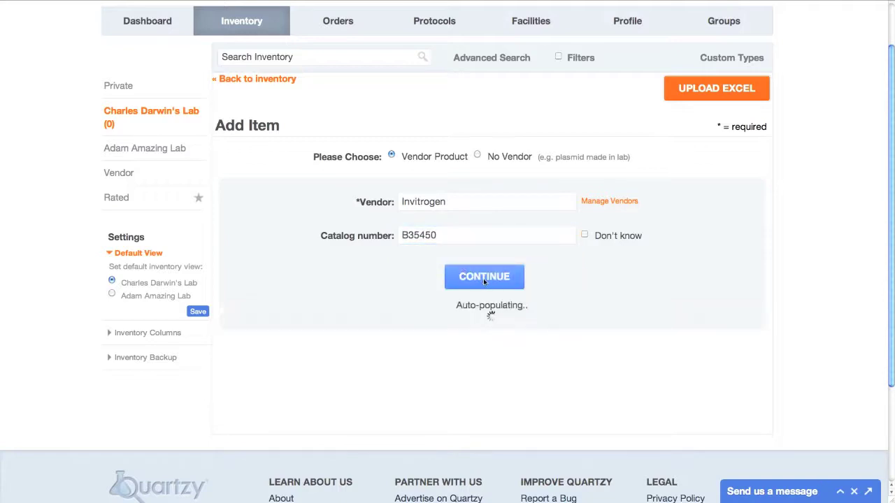
pyautogui.scroll(-3, 484, 280)
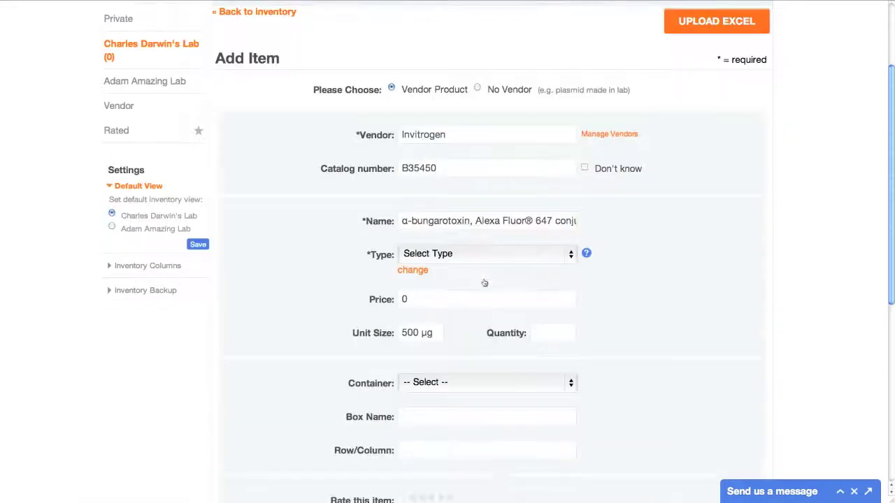
# - Show the item's extra details and set its expiration date to 2012-06-20
pyautogui.scroll(-2, 484, 283)
pyautogui.click(480, 339)
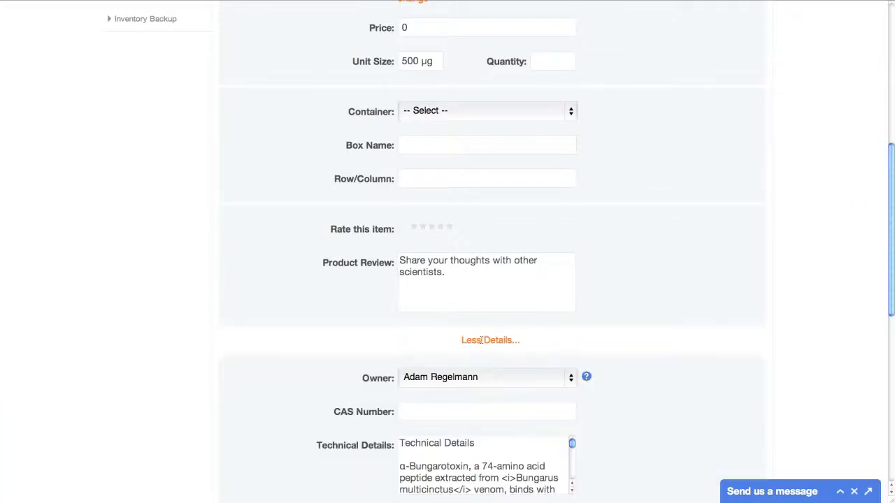
pyautogui.scroll(-3, 482, 340)
pyautogui.scroll(-3, 481, 340)
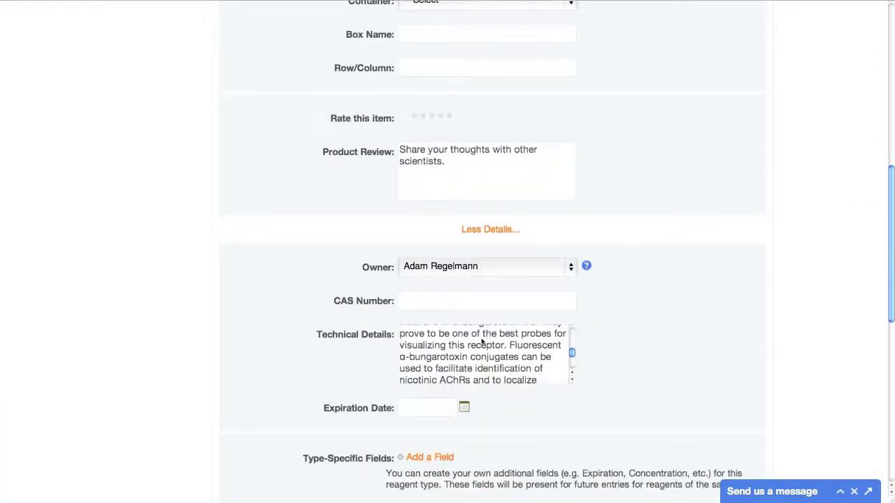
pyautogui.scroll(1, 481, 340)
pyautogui.scroll(-2, 614, 338)
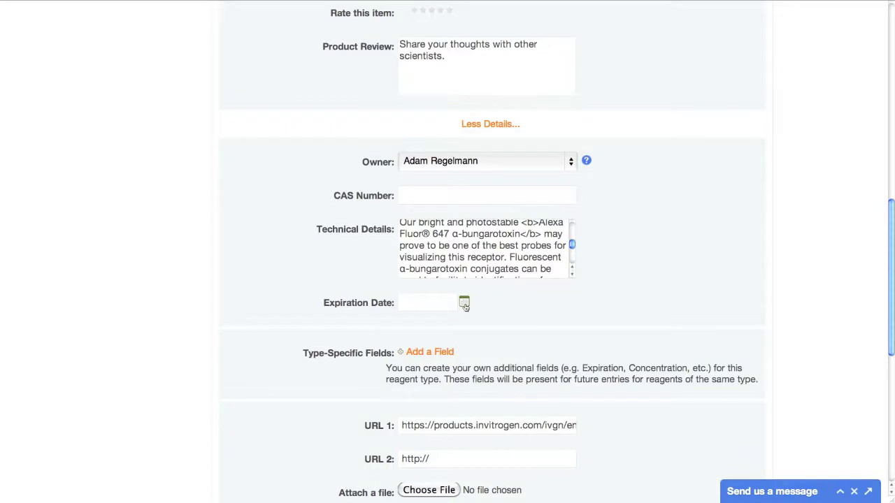
pyautogui.click(463, 307)
pyautogui.click(590, 332)
pyautogui.click(589, 331)
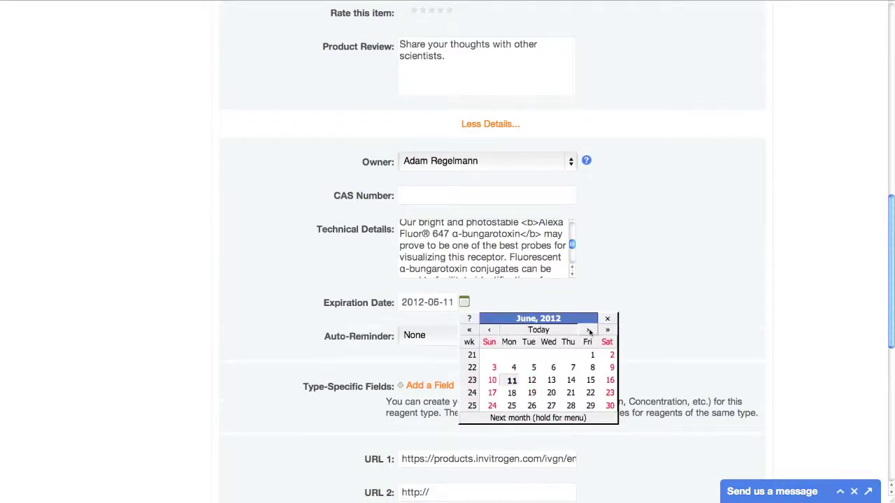
pyautogui.click(552, 393)
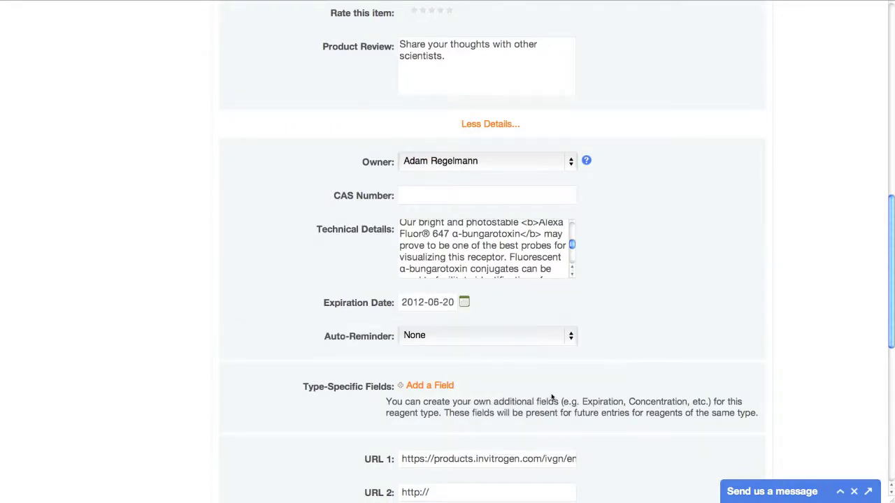
# - Set a 30 Days auto-reminder and save the item to the inventory
pyautogui.scroll(-1, 520, 314)
pyautogui.click(520, 293)
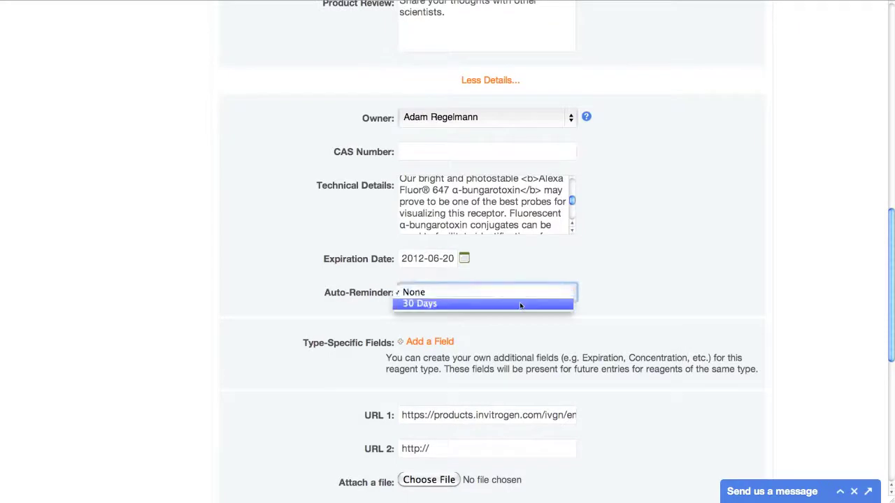
pyautogui.click(521, 303)
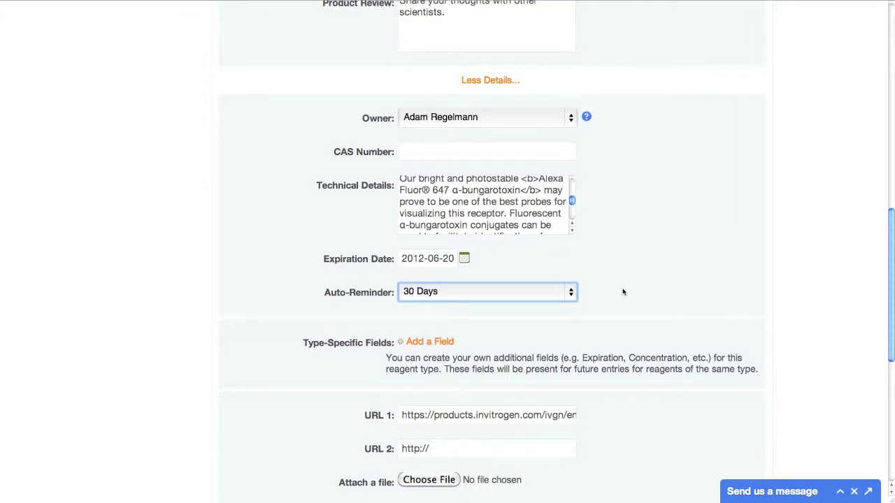
pyautogui.scroll(-5, 623, 292)
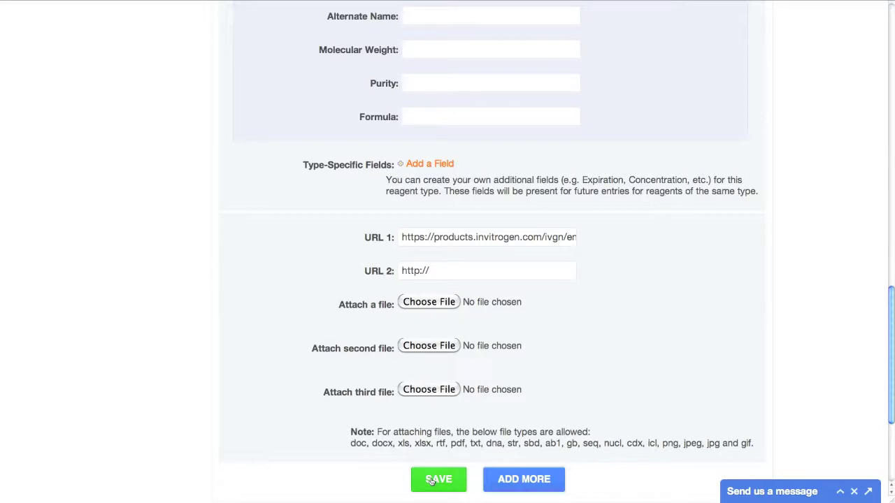
pyautogui.click(431, 480)
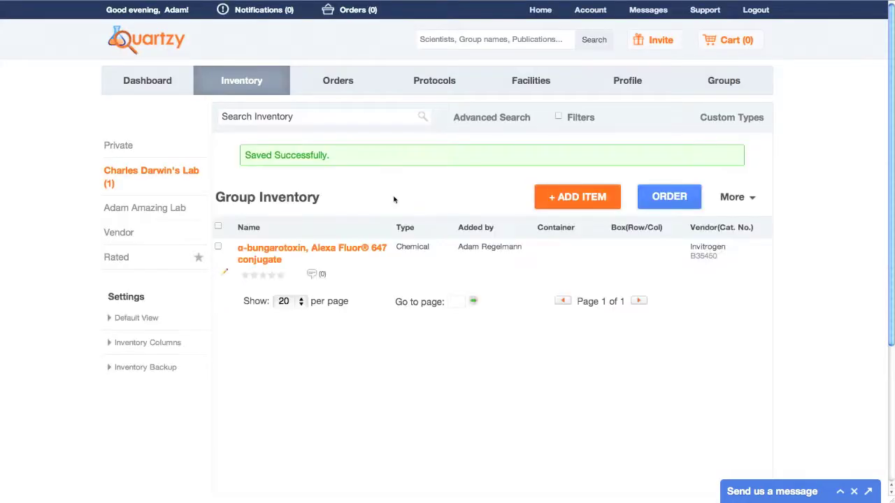
# - Start another inventory item via the Excel bulk upload page
pyautogui.scroll(-3, 393, 200)
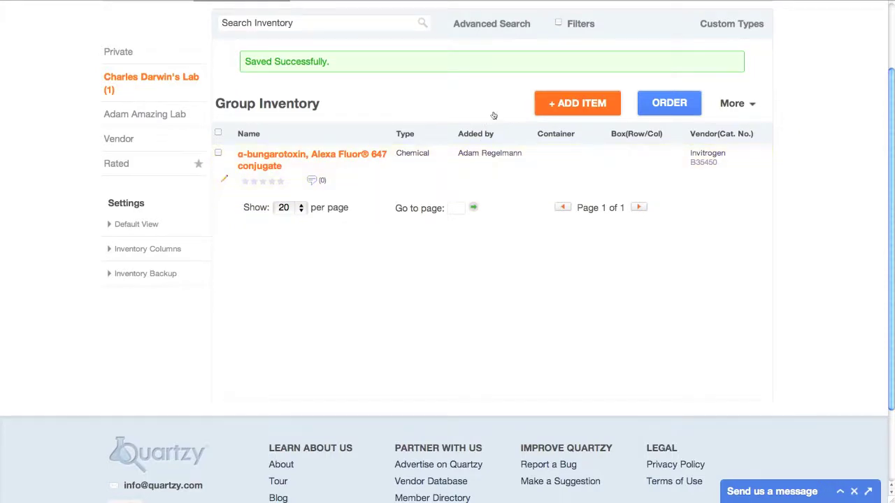
pyautogui.click(566, 107)
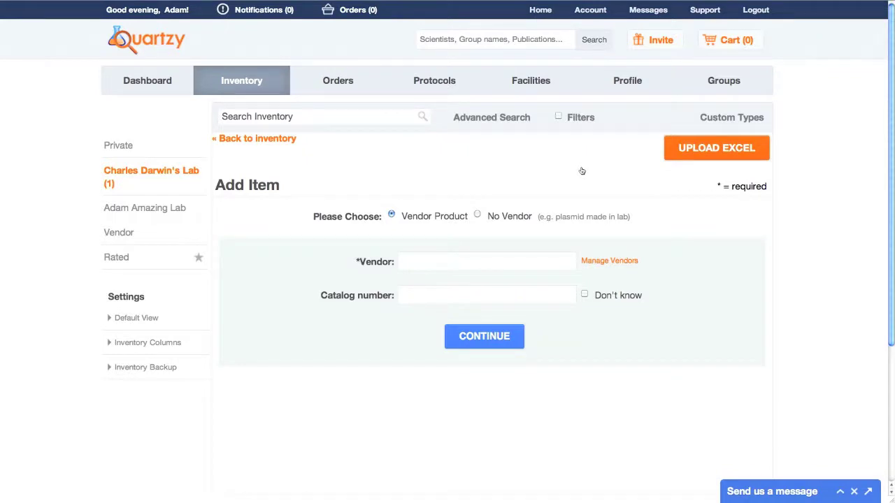
pyautogui.click(694, 158)
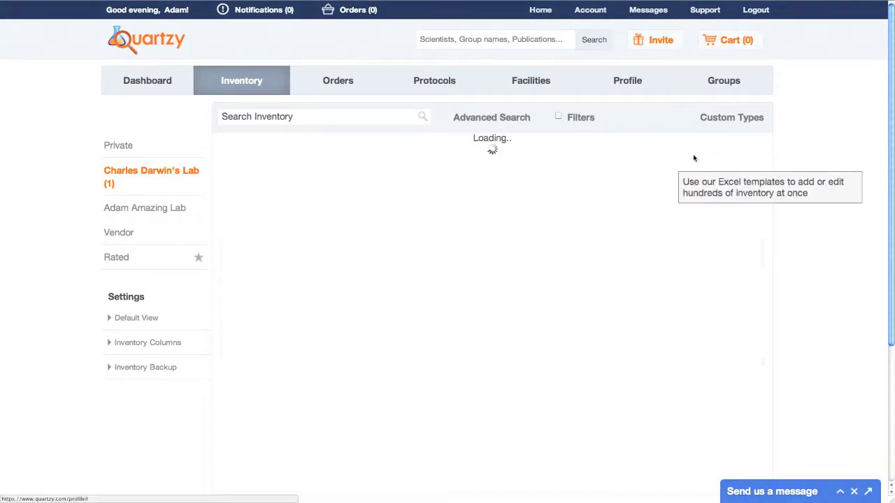
# - Expand the Antibody type's field details and add another type-specific field
pyautogui.scroll(-4, 694, 158)
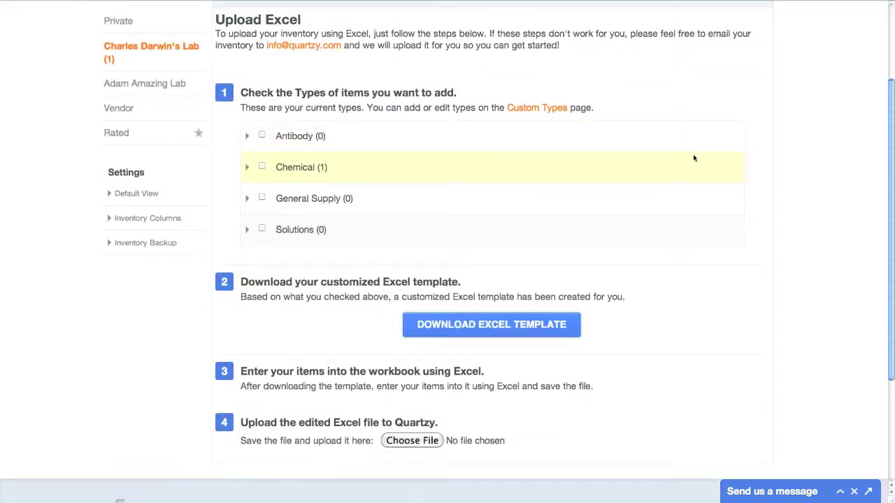
pyautogui.scroll(1, 370, 208)
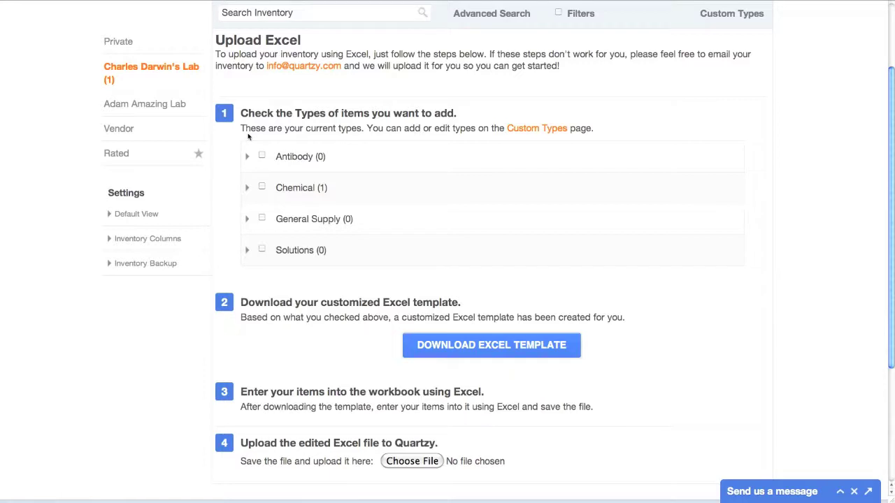
pyautogui.scroll(-1, 246, 138)
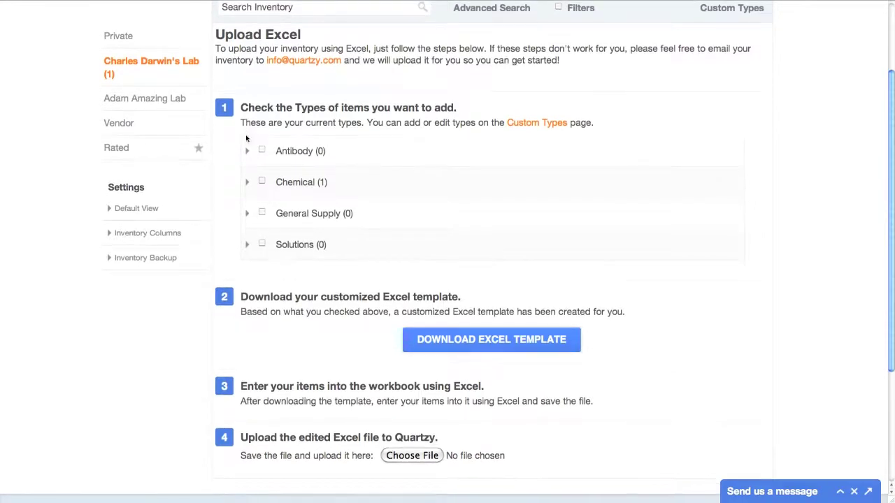
pyautogui.click(246, 147)
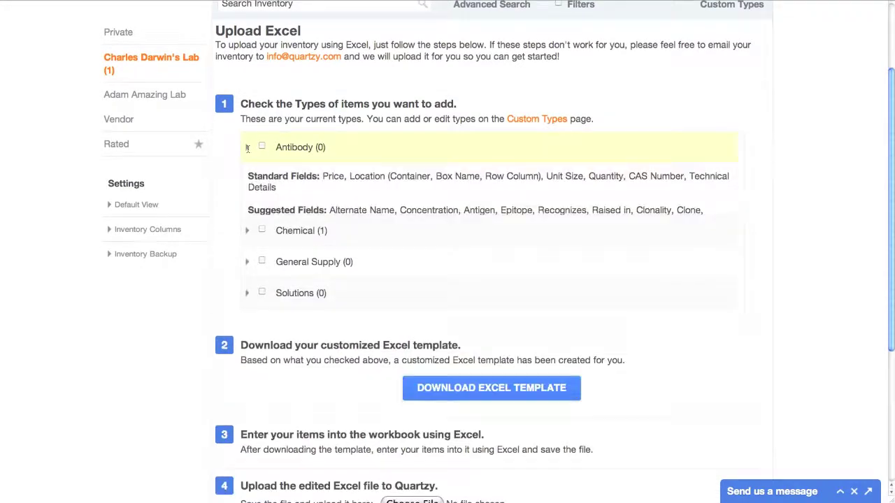
pyautogui.scroll(-3, 248, 150)
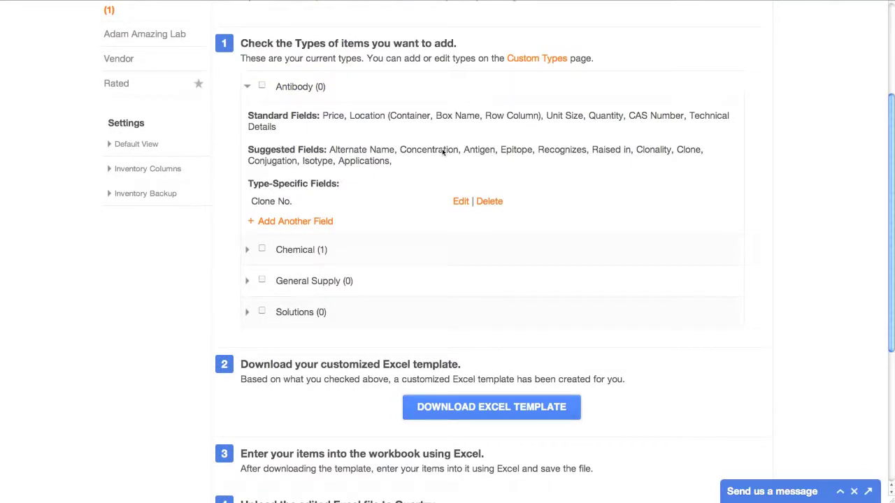
pyautogui.click(280, 221)
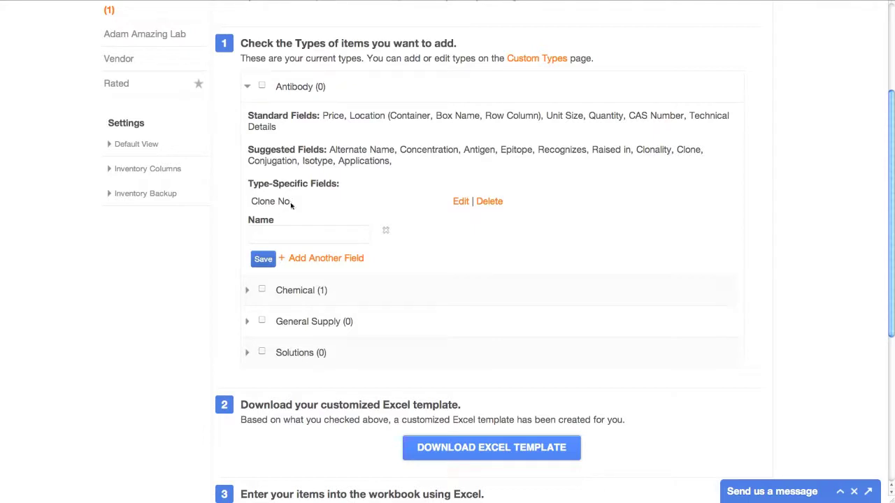
pyautogui.scroll(-1, 317, 218)
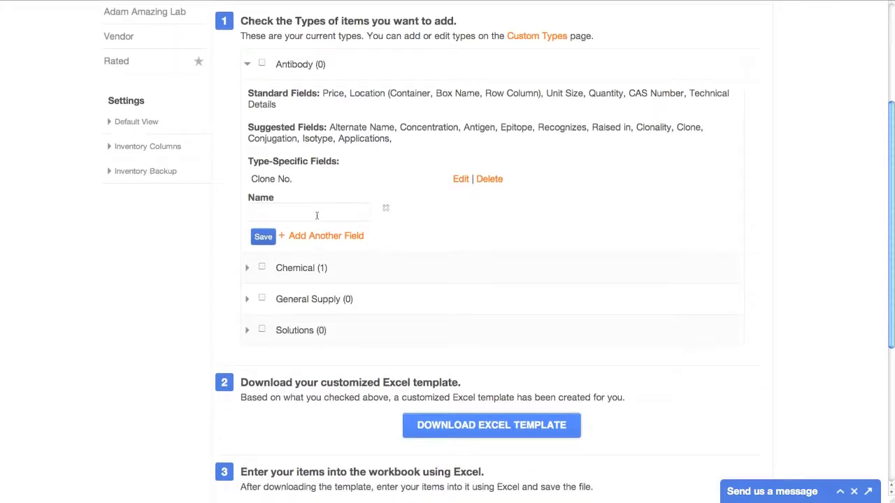
# - Include only the Antibody type and download the customized Excel template
pyautogui.click(247, 65)
pyautogui.click(262, 64)
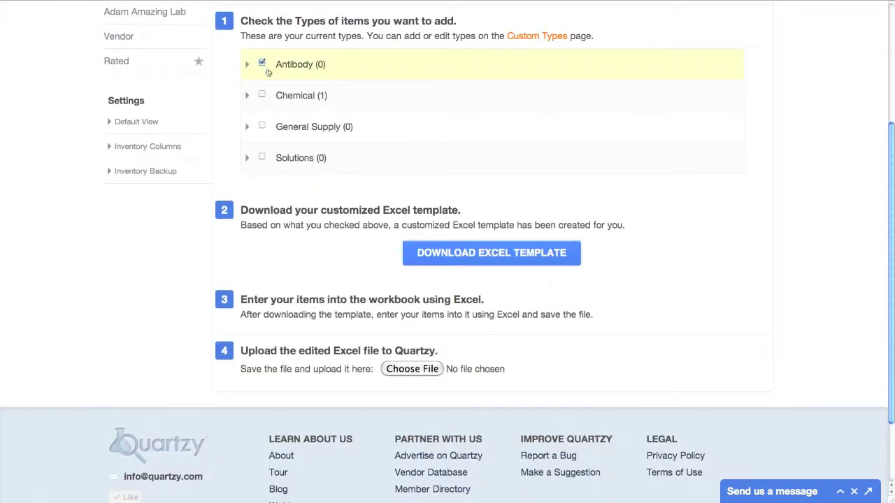
pyautogui.click(458, 254)
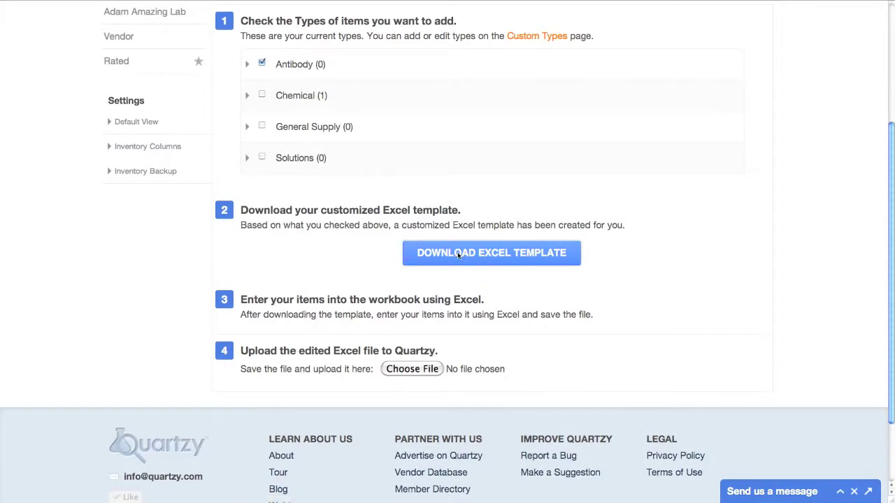
# - Save and open the template, switching to the zoomed-in Antibody sheet
pyautogui.click(622, 316)
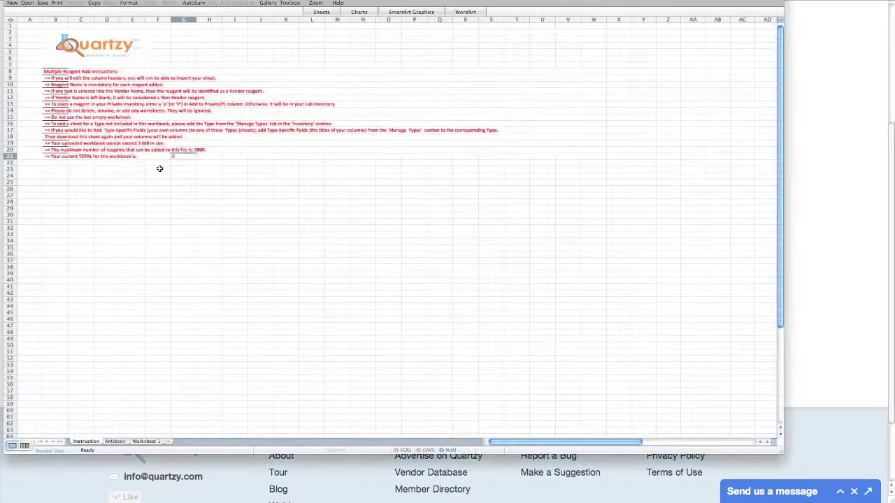
pyautogui.click(114, 441)
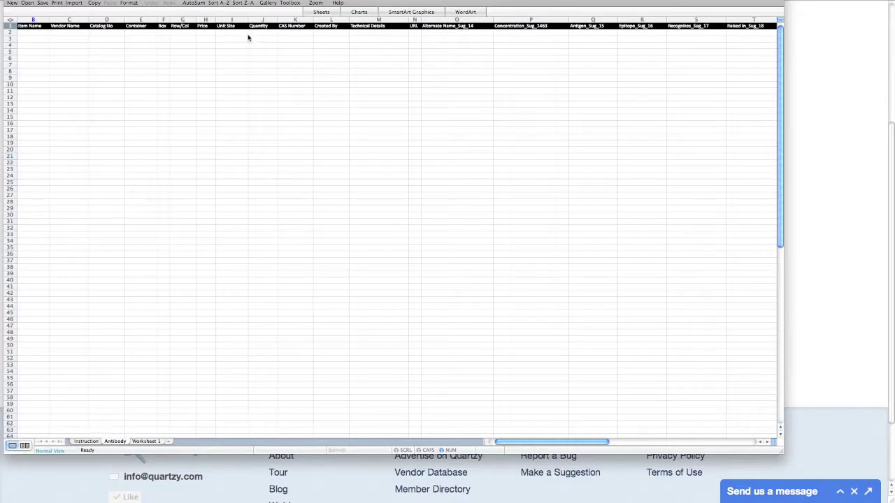
pyautogui.click(315, 3)
pyautogui.click(319, 8)
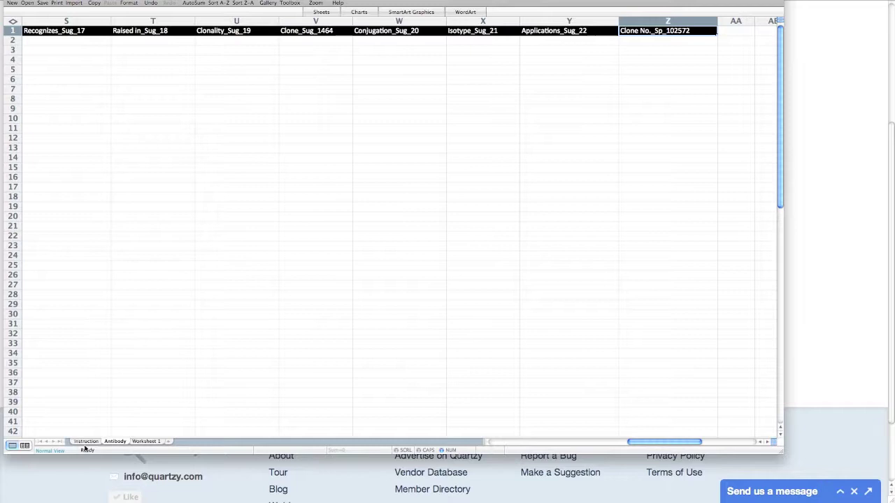
pyautogui.hscroll(1, 118, 186)
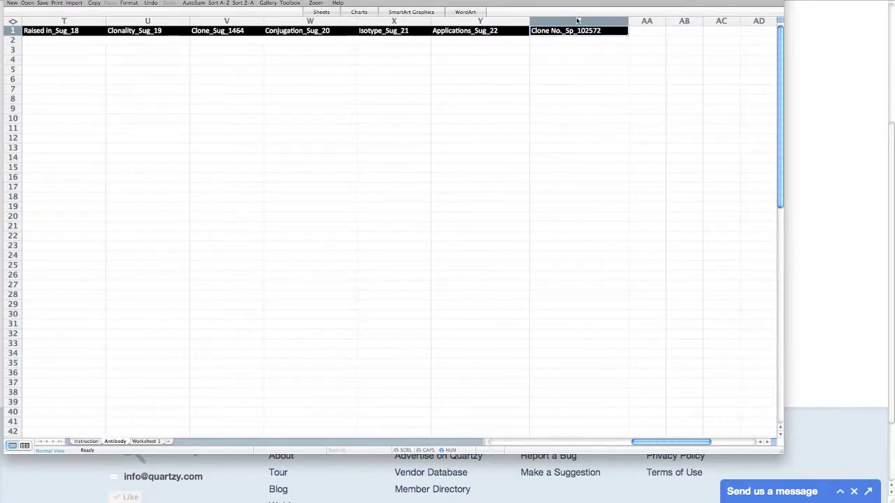
pyautogui.hscroll(-15, 538, 36)
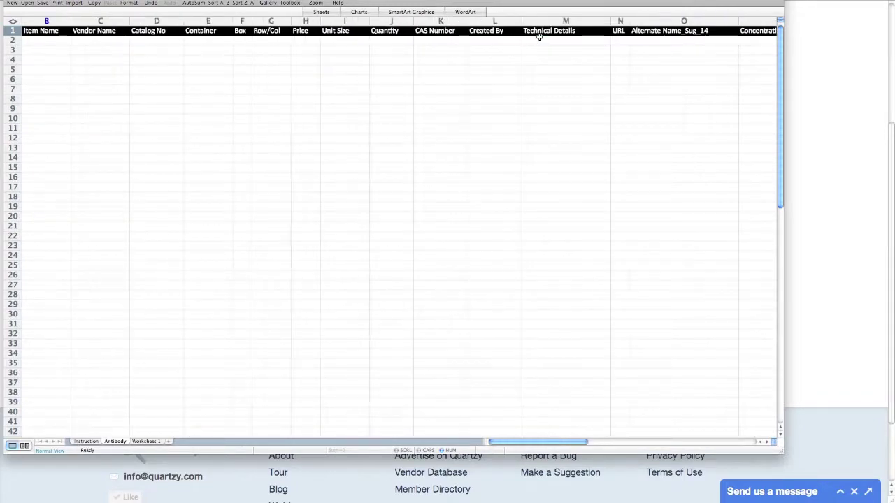
# - Fill row 2 with GFP Antibody, Sigma, G3455, -20C and return to the browser
pyautogui.click(30, 41)
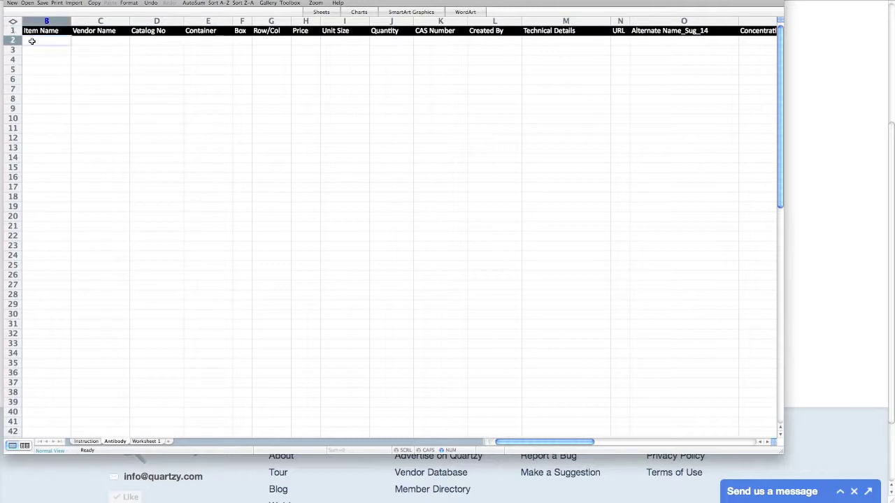
pyautogui.write('GFP Antibody\tSigma\tG3455\t-20C')
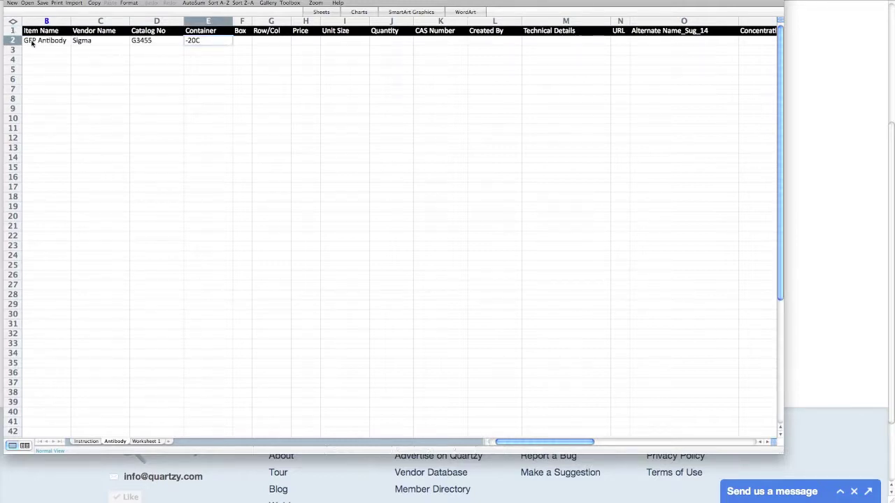
pyautogui.press('super+Tab')
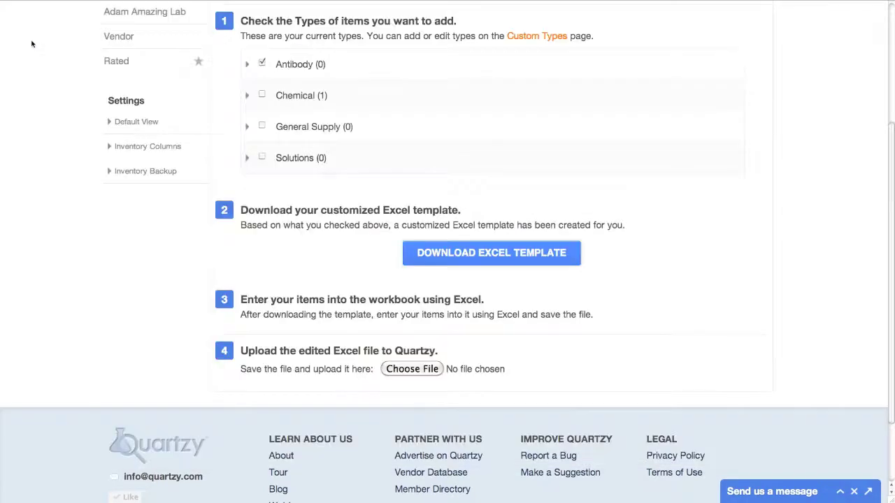
# - Upload the filled-in workbook, confirm the inventory update, and open the lab's inventory list
pyautogui.click(424, 373)
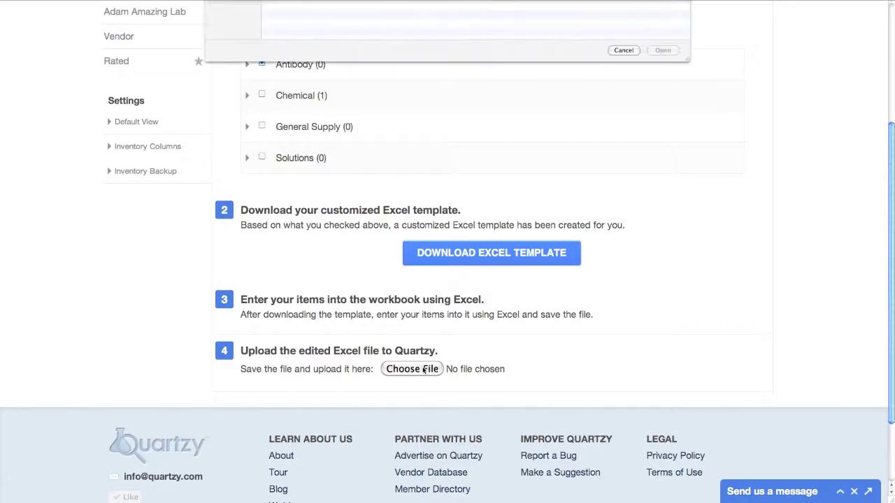
pyautogui.doubleClick(378, 43)
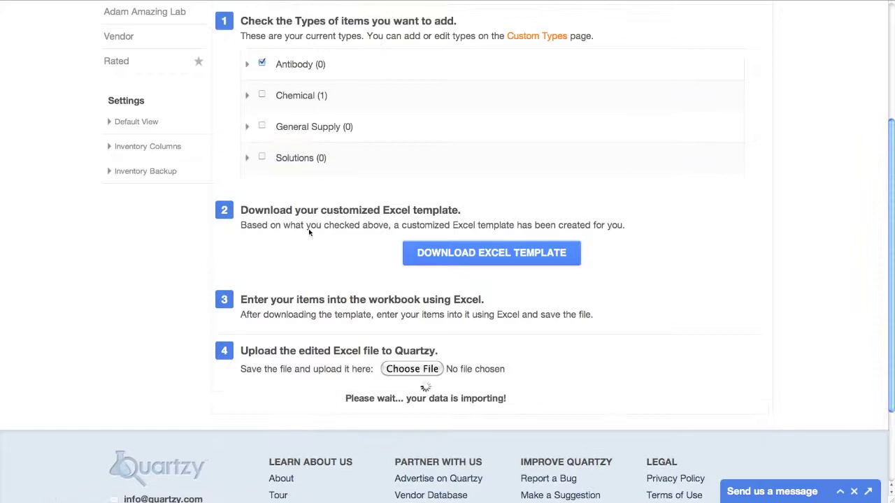
pyautogui.scroll(-3, 309, 232)
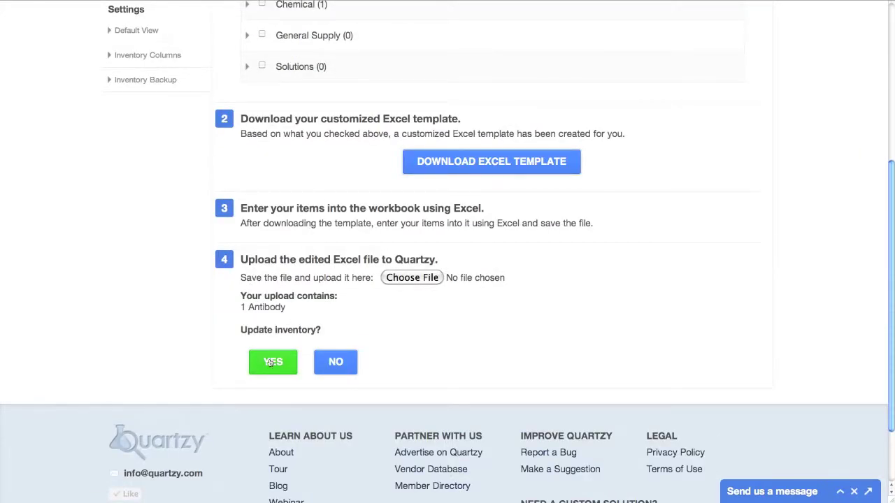
pyautogui.click(271, 362)
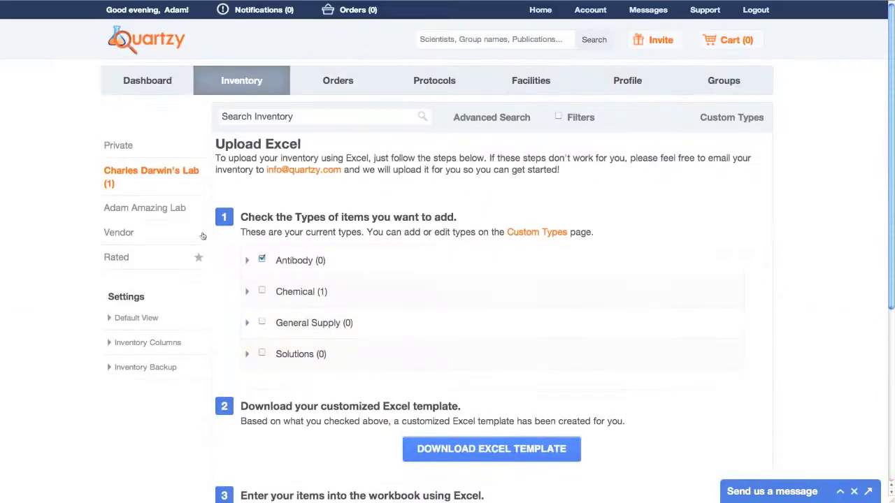
pyautogui.click(189, 176)
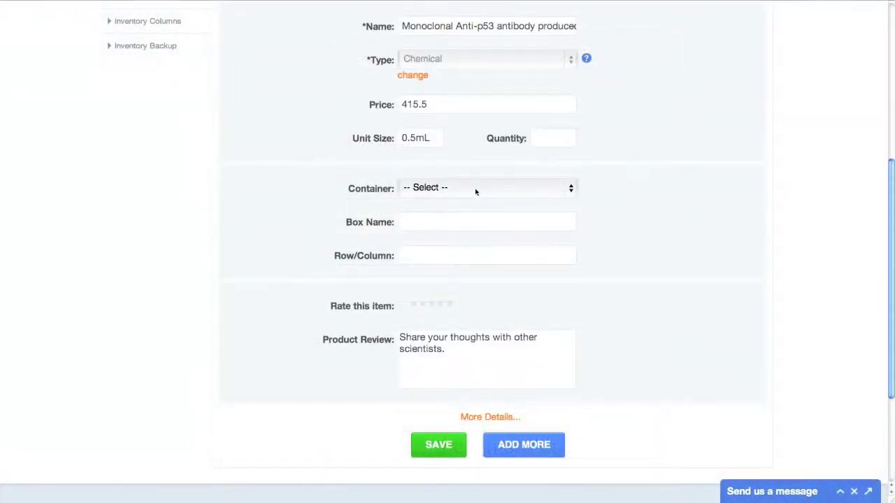
# - Set the Monoclonal Anti-p53 antibody's container to -20C and save the item
pyautogui.click(476, 189)
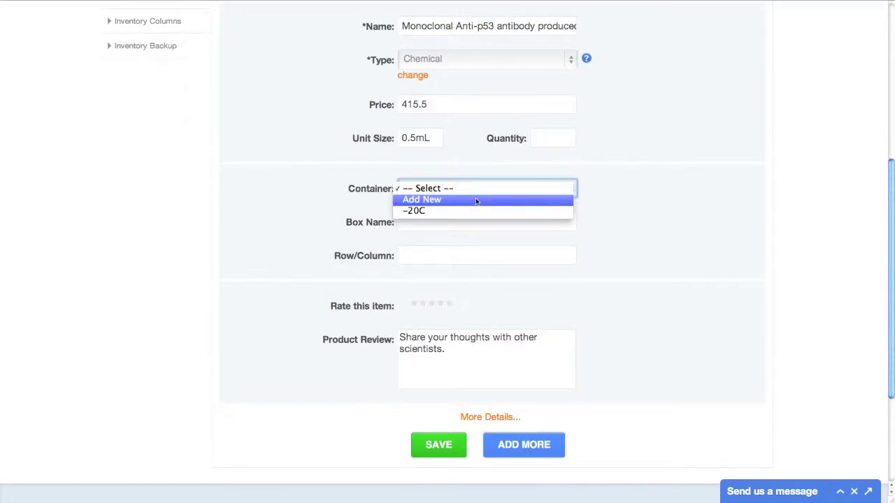
pyautogui.click(476, 200)
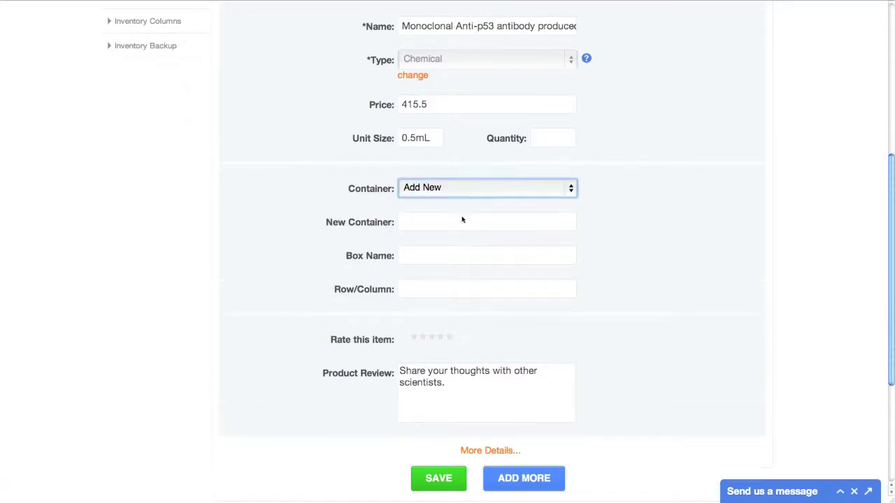
pyautogui.click(475, 192)
pyautogui.click(474, 201)
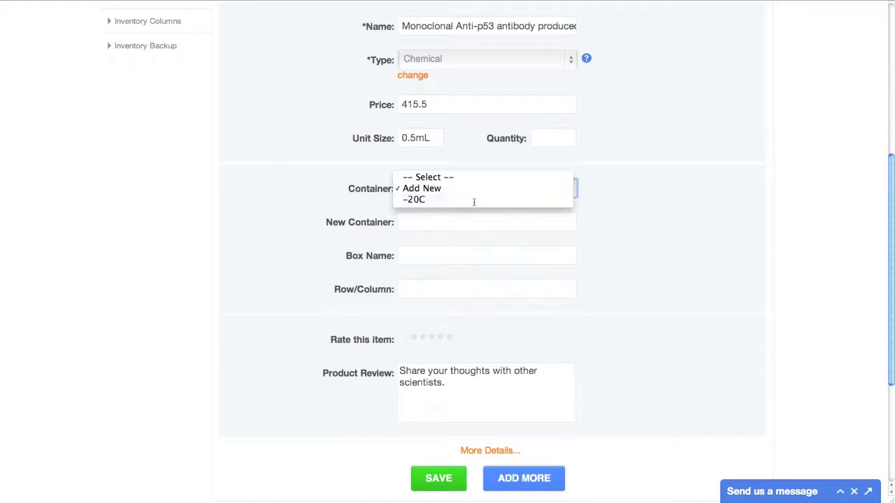
pyautogui.scroll(-2, 456, 265)
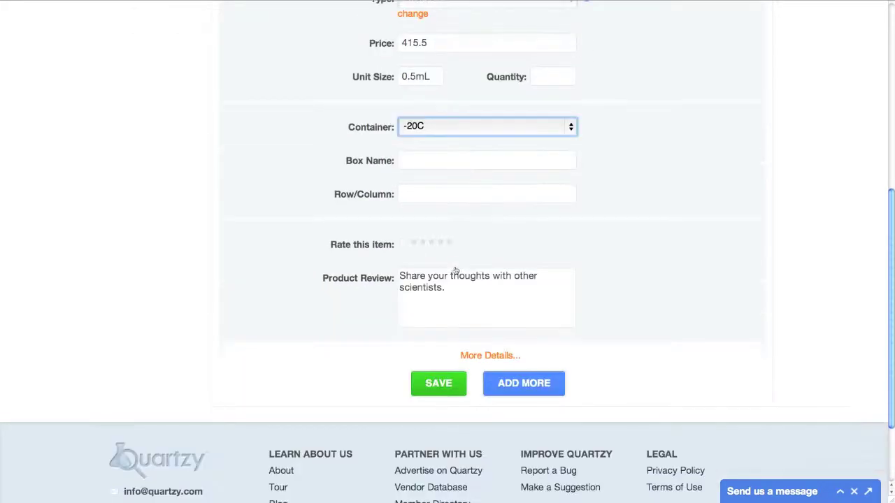
pyautogui.click(440, 378)
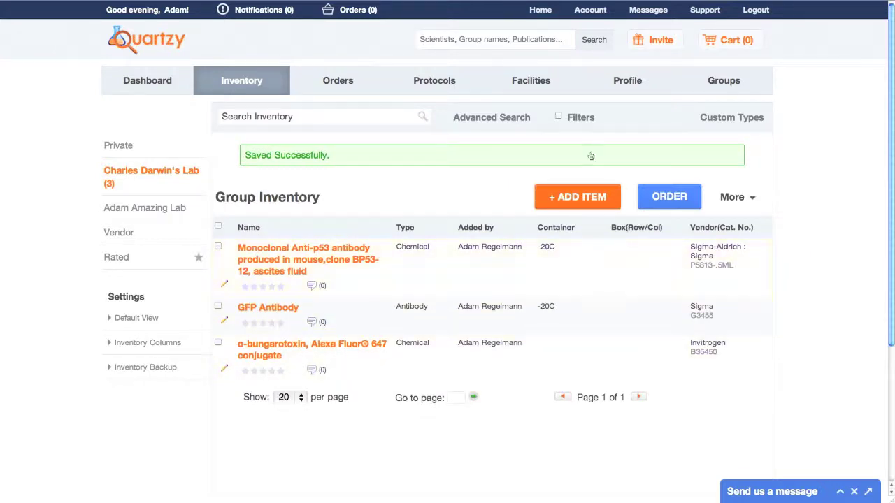
pyautogui.click(581, 118)
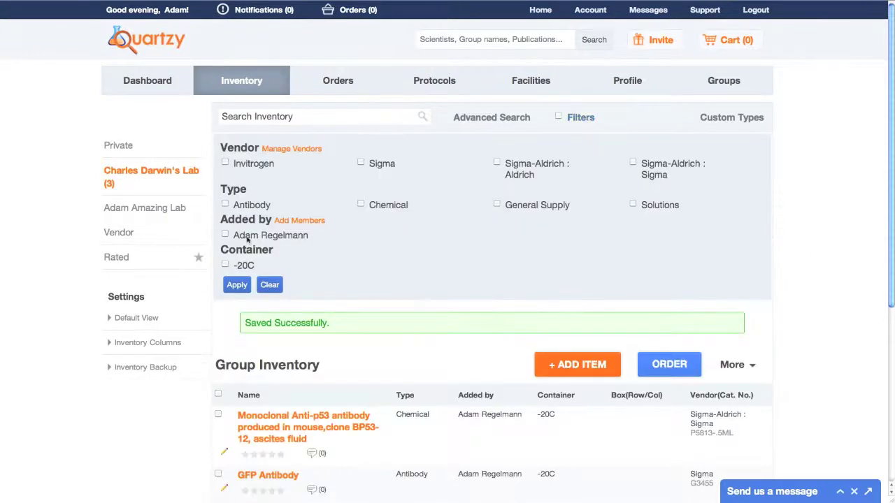
# - Filter inventory to -20C items, clear the filter, try Advanced Search, then start a new item
pyautogui.click(237, 284)
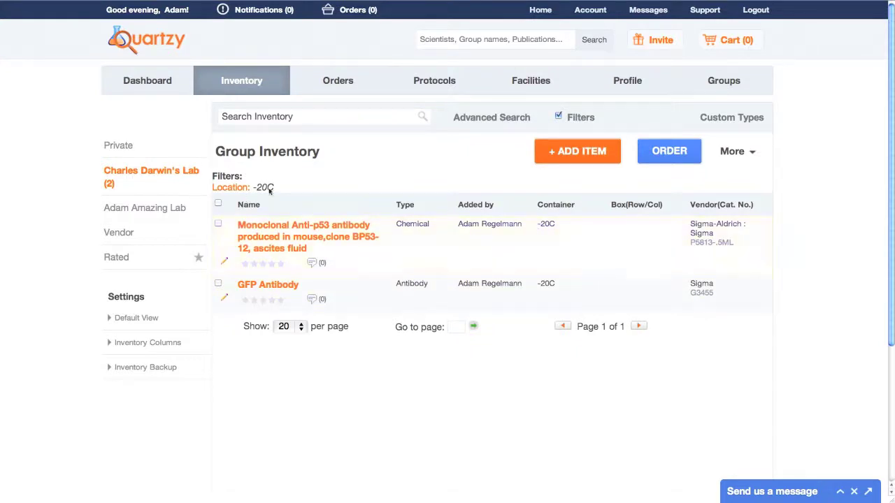
pyautogui.click(557, 117)
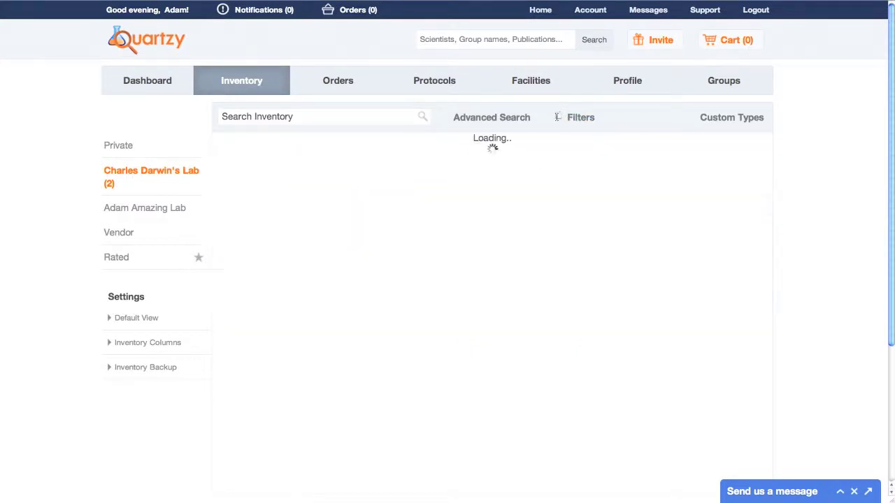
pyautogui.click(409, 117)
pyautogui.click(467, 118)
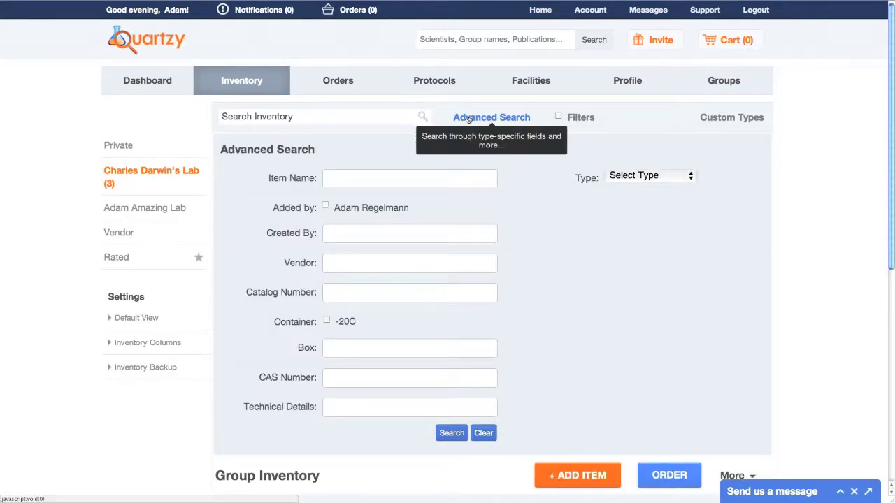
pyautogui.click(467, 119)
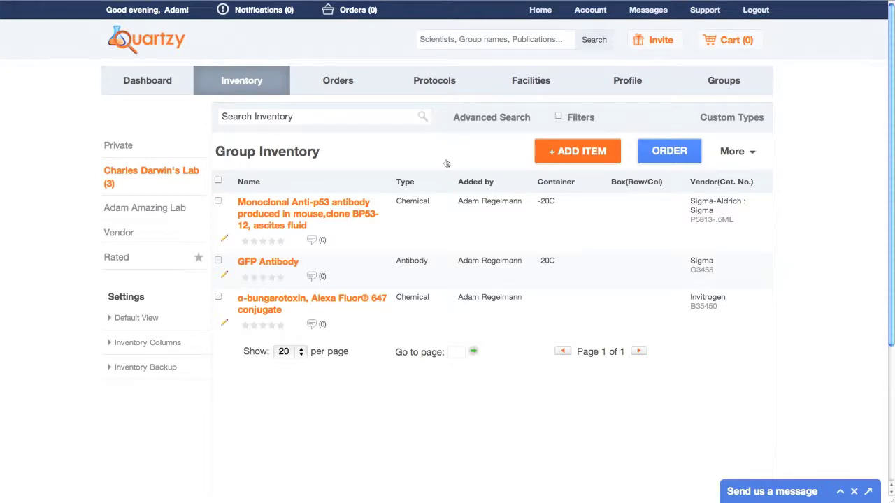
pyautogui.click(558, 154)
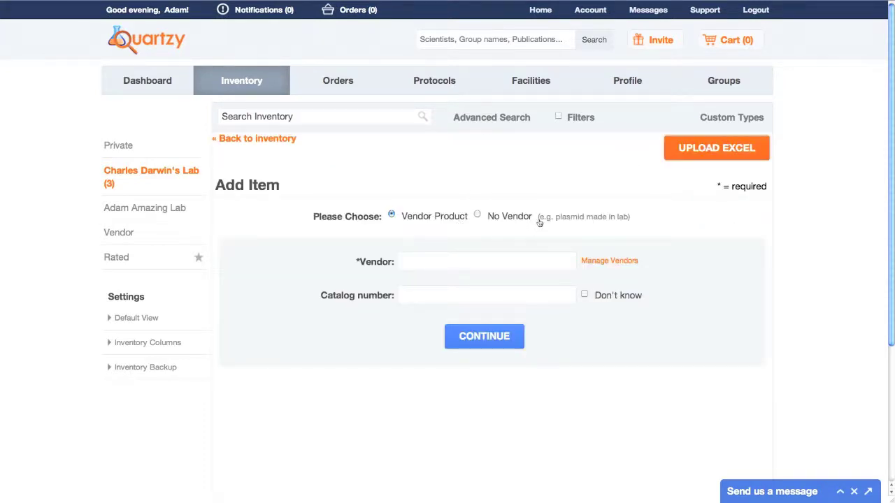
# - Create a no-vendor item named 'Chat-H Antibody' of type Antibody and return to the inventory list
pyautogui.click(478, 215)
pyautogui.scroll(-3, 610, 204)
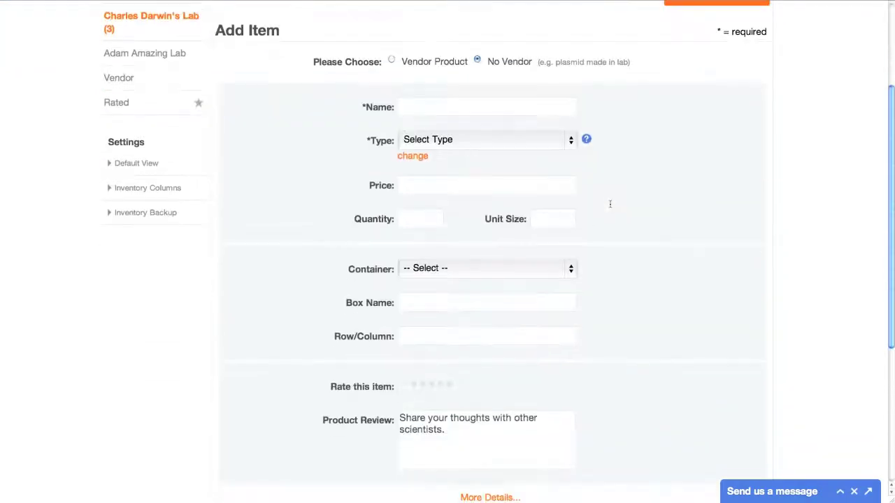
pyautogui.click(521, 109)
pyautogui.write('Chat-H Antibody')
pyautogui.click(488, 139)
pyautogui.click(424, 149)
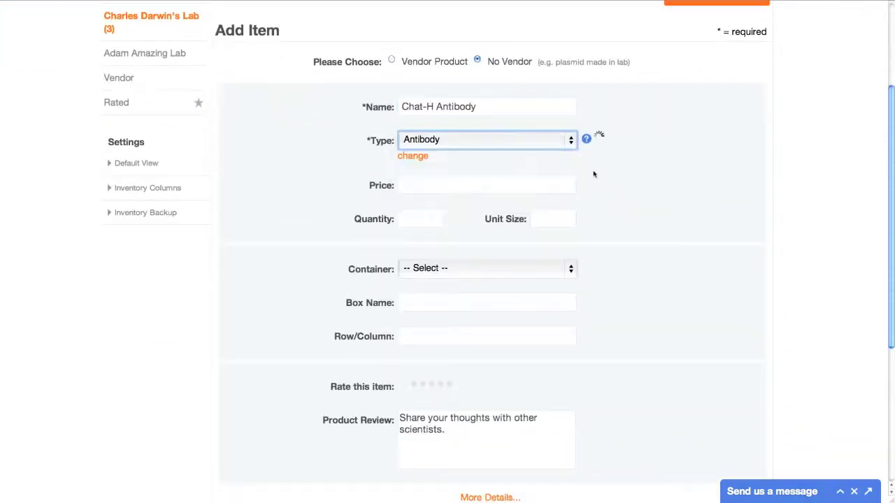
pyautogui.scroll(-3, 628, 190)
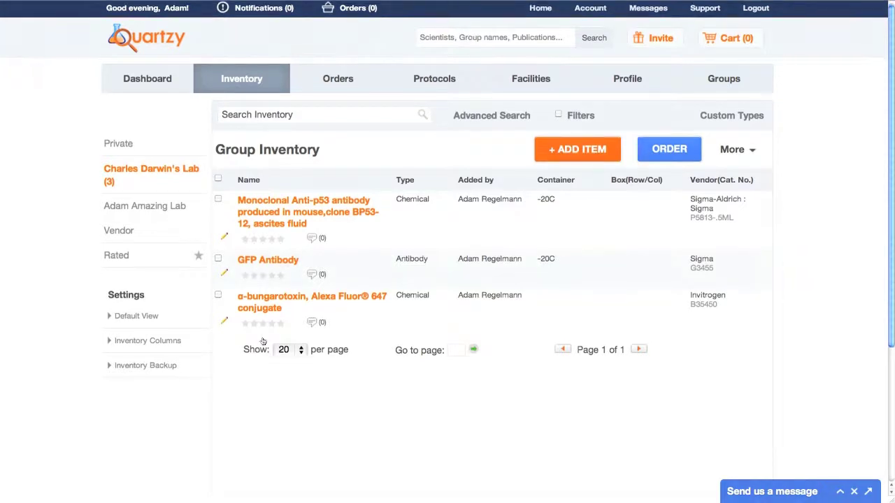
pyautogui.scroll(-1, 262, 340)
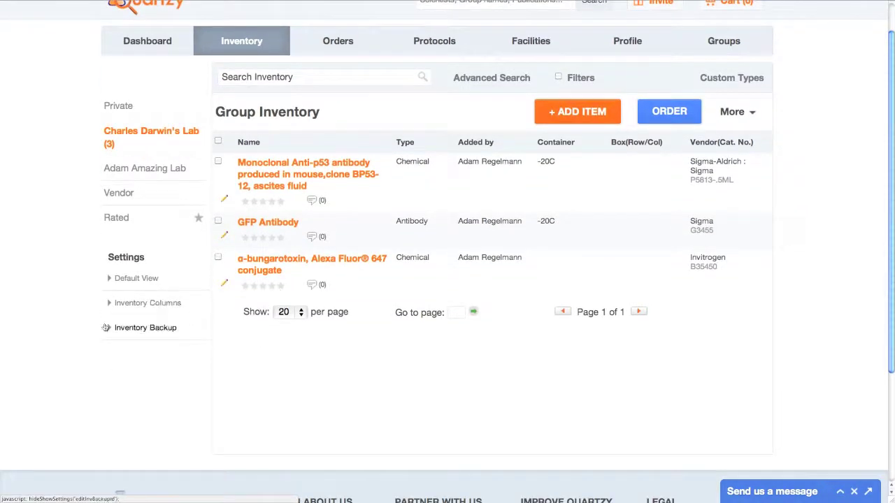
# - Add the Price, Unit Size, CAS Number and Attached File columns to the inventory and save
pyautogui.click(163, 305)
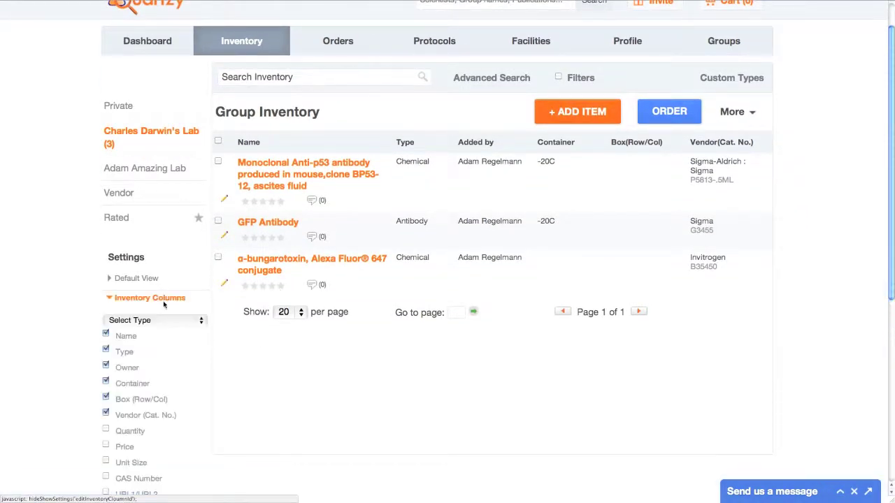
pyautogui.scroll(-2, 163, 305)
pyautogui.scroll(-1, 163, 305)
pyautogui.click(105, 339)
pyautogui.click(106, 371)
pyautogui.click(106, 402)
pyautogui.click(197, 478)
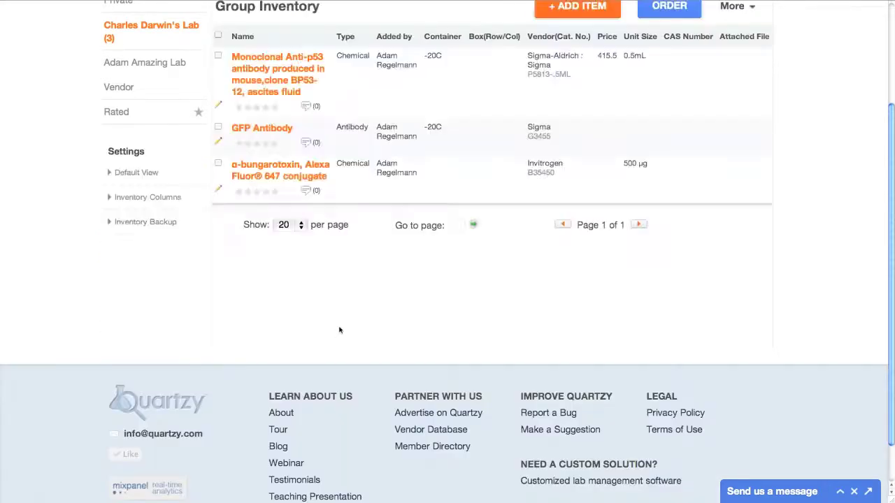
pyautogui.scroll(1, 339, 330)
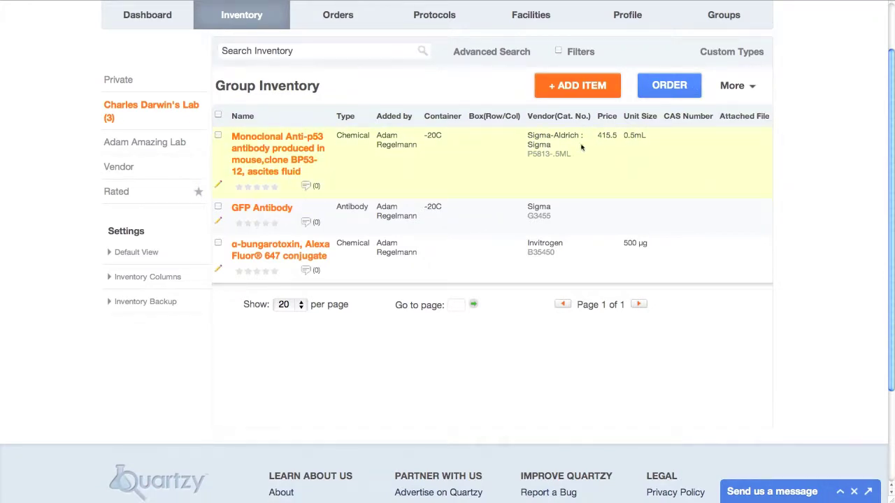
# - Expand the Inventory Backup schedule options, review them, then collapse them again
pyautogui.click(169, 303)
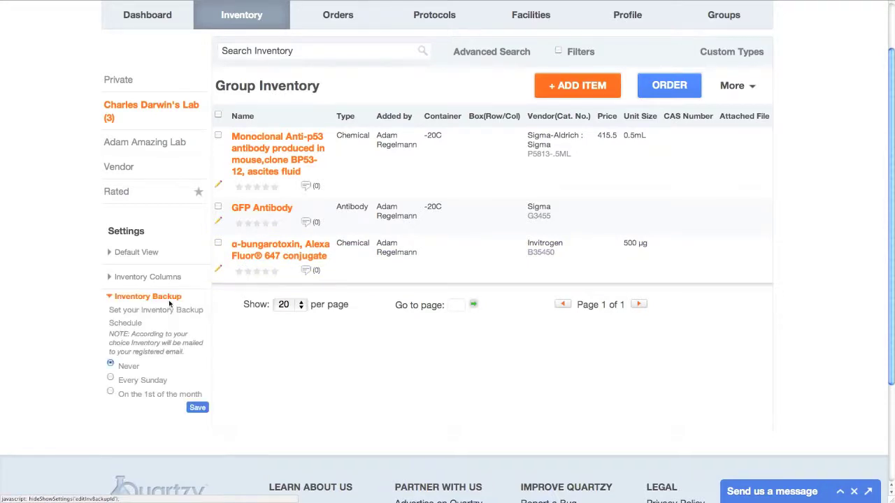
pyautogui.scroll(-2, 170, 303)
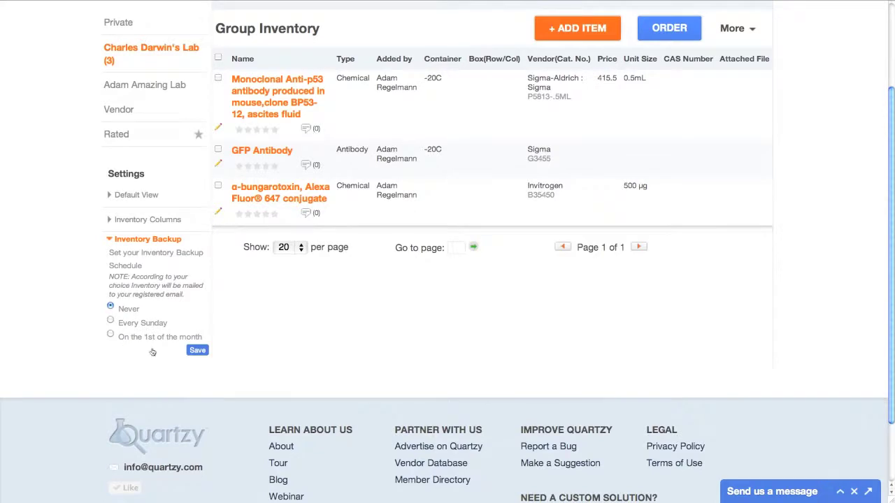
pyautogui.scroll(2, 152, 351)
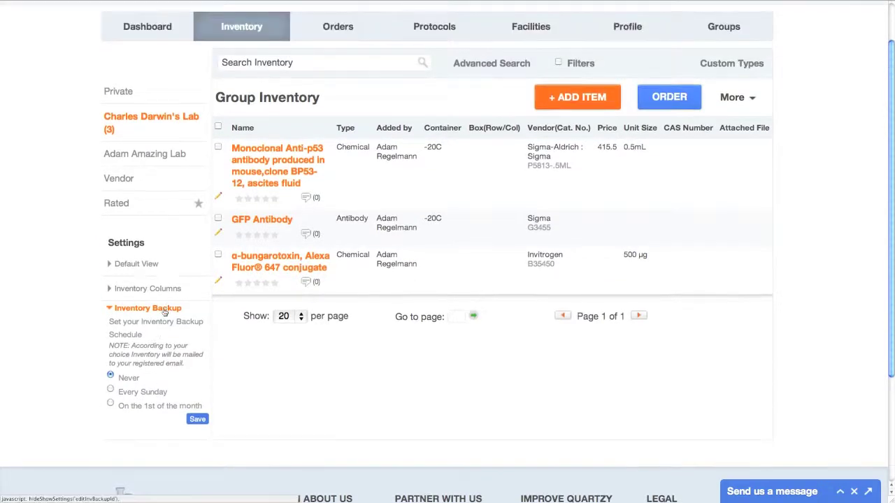
pyautogui.click(164, 311)
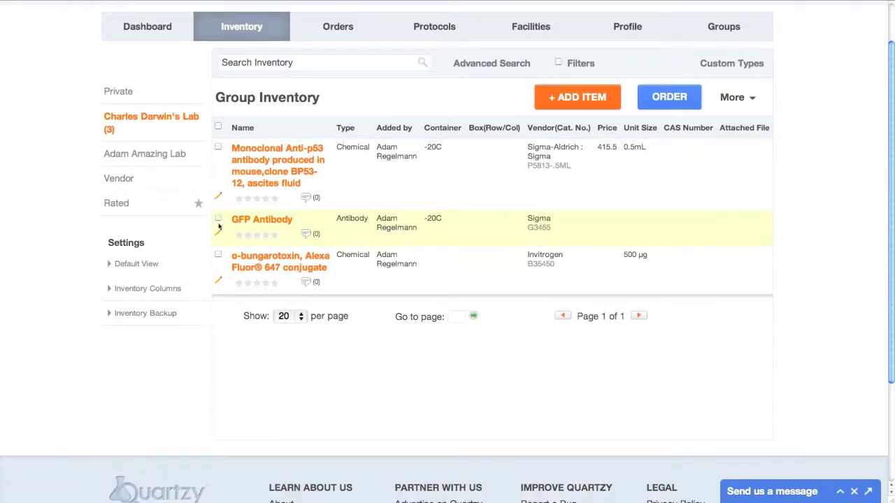
# - Delete the GFP Antibody item from the group inventory, confirming with OK
pyautogui.click(735, 97)
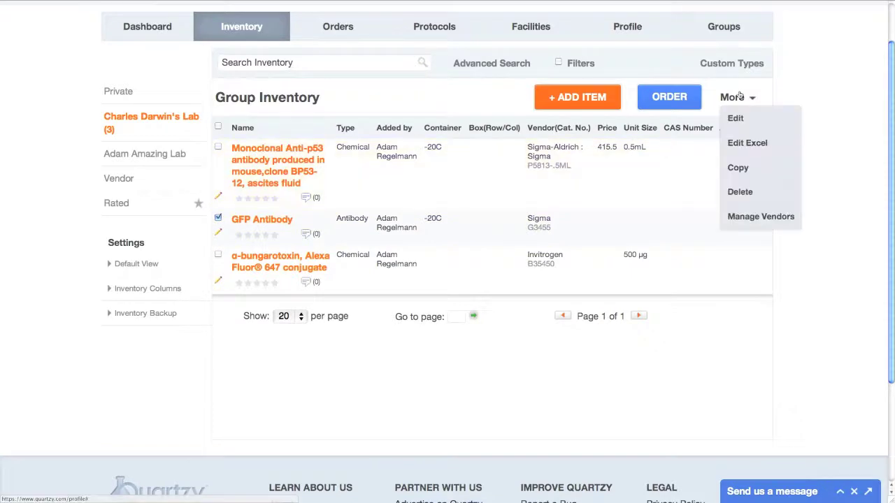
pyautogui.click(742, 190)
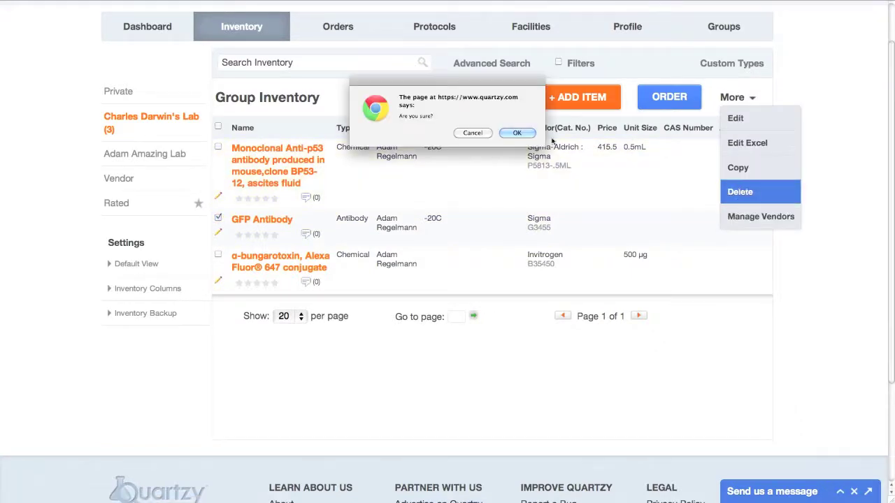
pyautogui.click(516, 133)
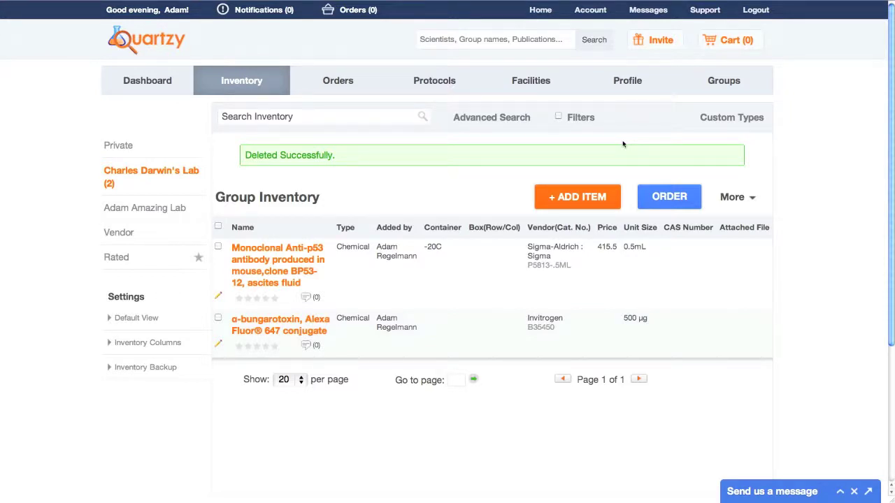
pyautogui.click(720, 119)
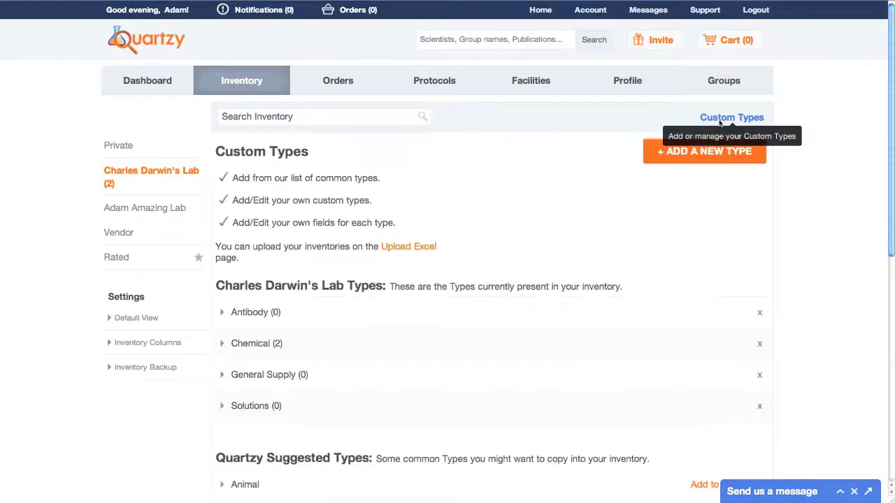
# - Add a new custom inventory type named 'Fly', save it, and collapse its row
pyautogui.scroll(-3, 720, 122)
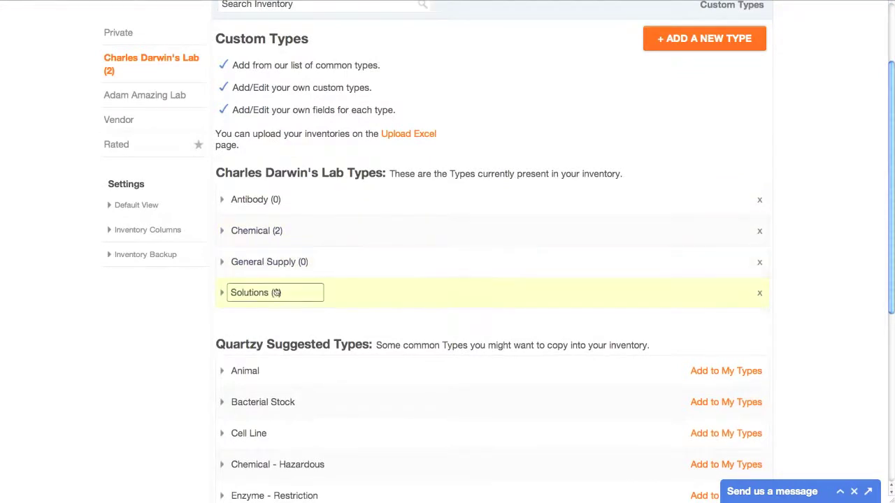
pyautogui.scroll(-3, 276, 292)
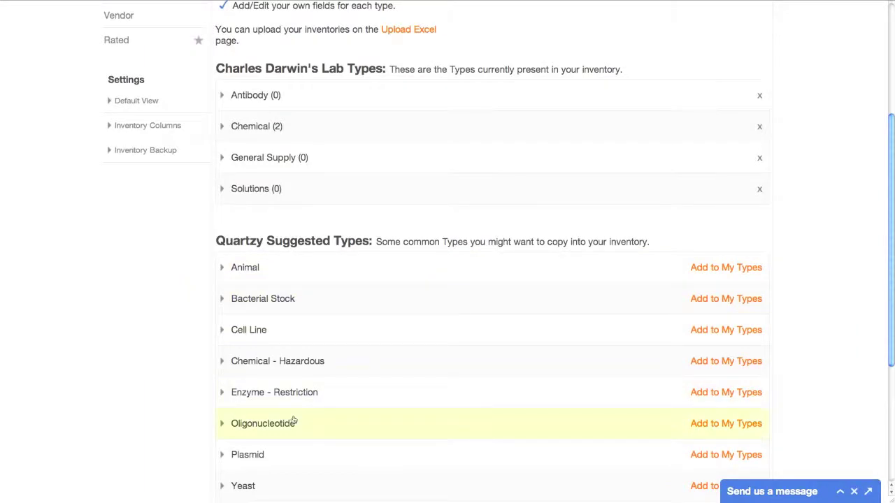
pyautogui.scroll(4, 270, 305)
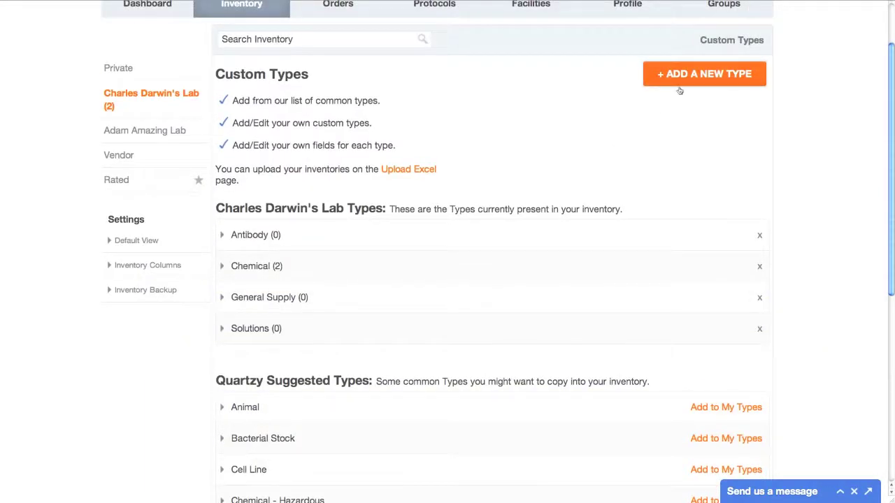
pyautogui.click(697, 76)
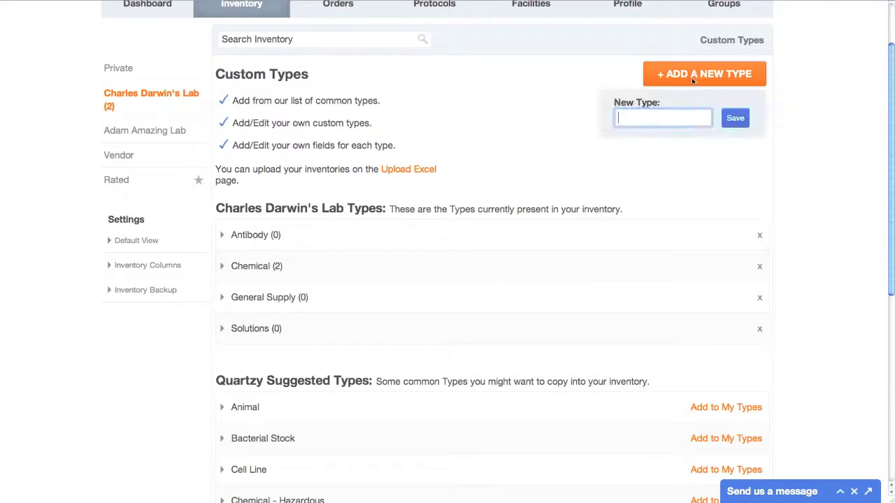
pyautogui.click(649, 121)
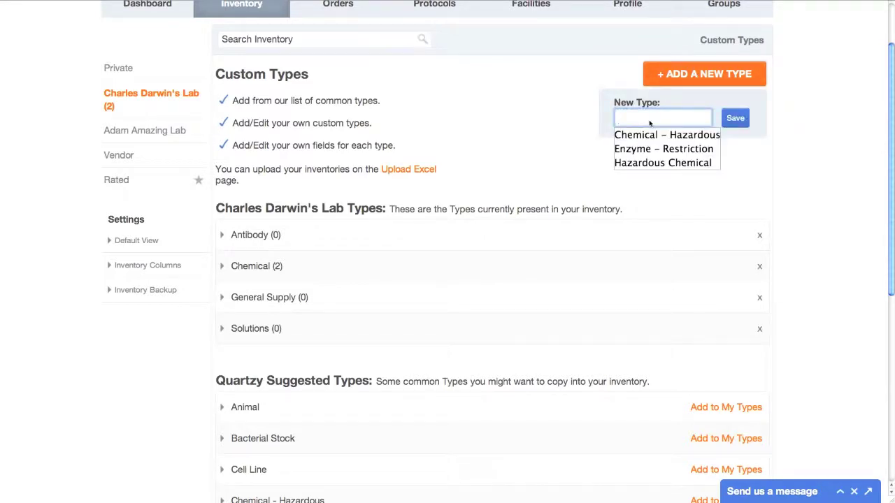
pyautogui.write('Fly')
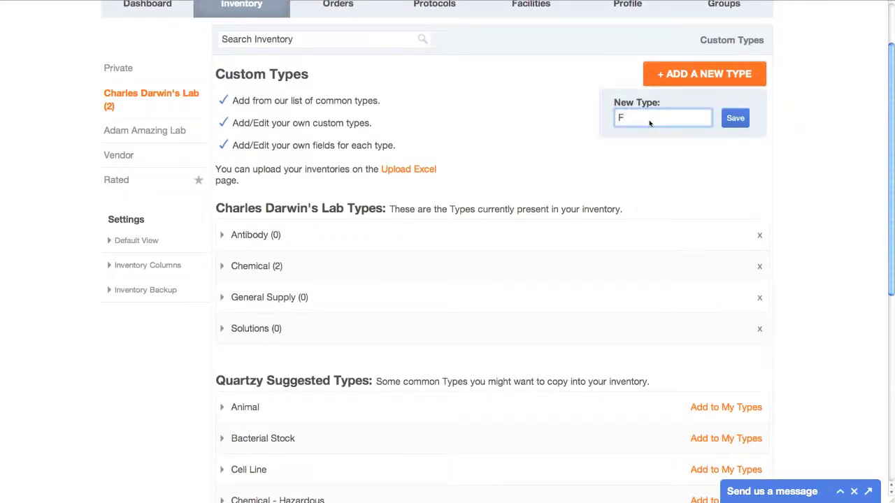
pyautogui.click(735, 119)
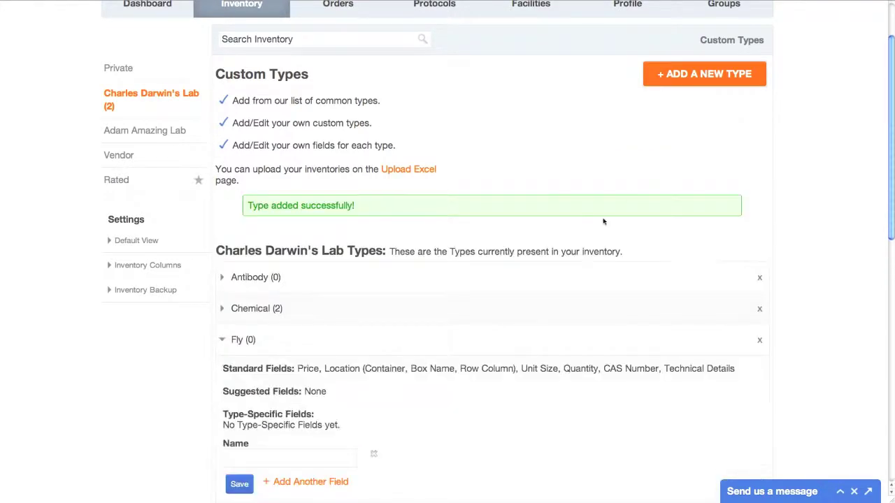
pyautogui.scroll(-5, 606, 214)
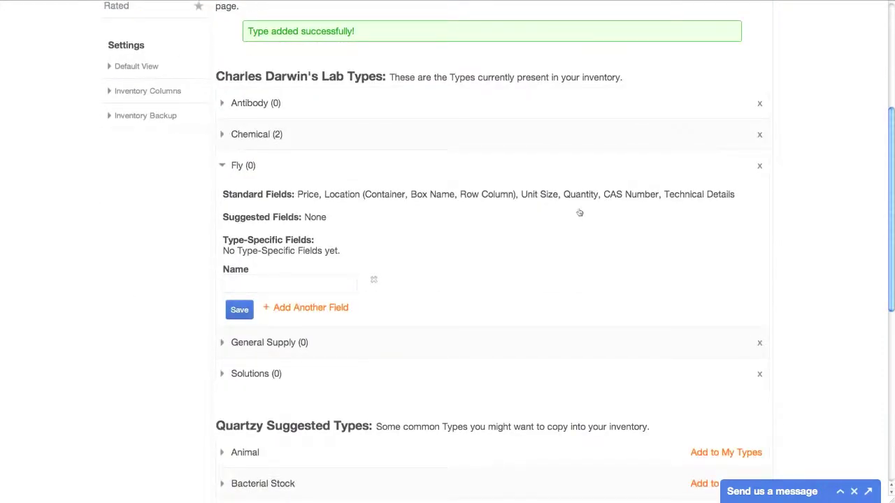
pyautogui.click(222, 166)
pyautogui.scroll(6, 553, 130)
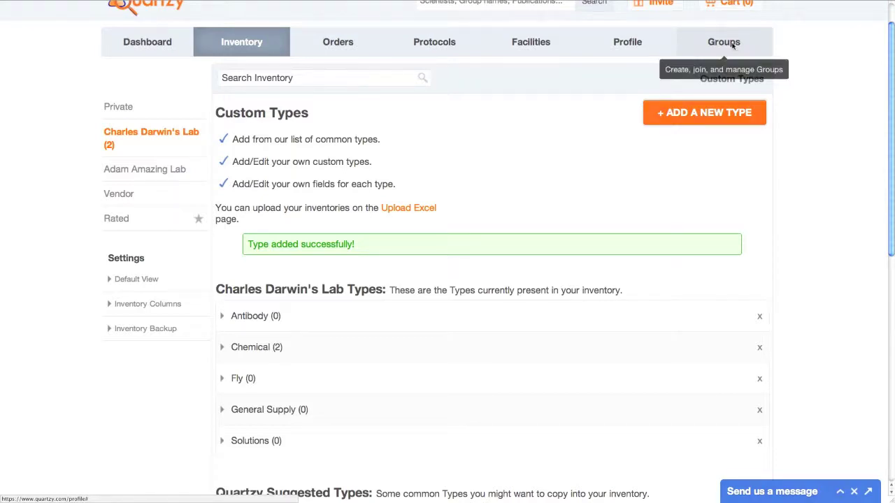
# - In the lab group's Advanced Group Options, set Inventory Edit Privileges to Everyone in group and save
pyautogui.click(731, 43)
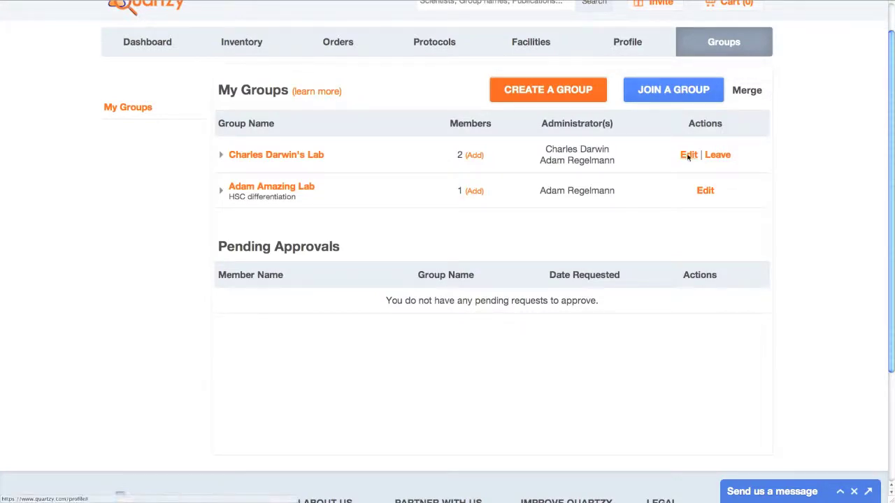
pyautogui.click(688, 154)
pyautogui.scroll(-5, 661, 200)
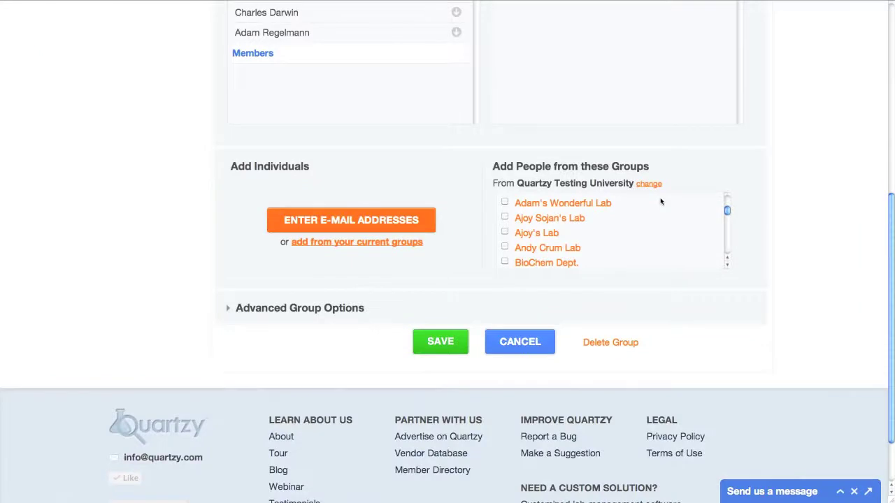
pyautogui.click(353, 311)
pyautogui.scroll(-3, 351, 311)
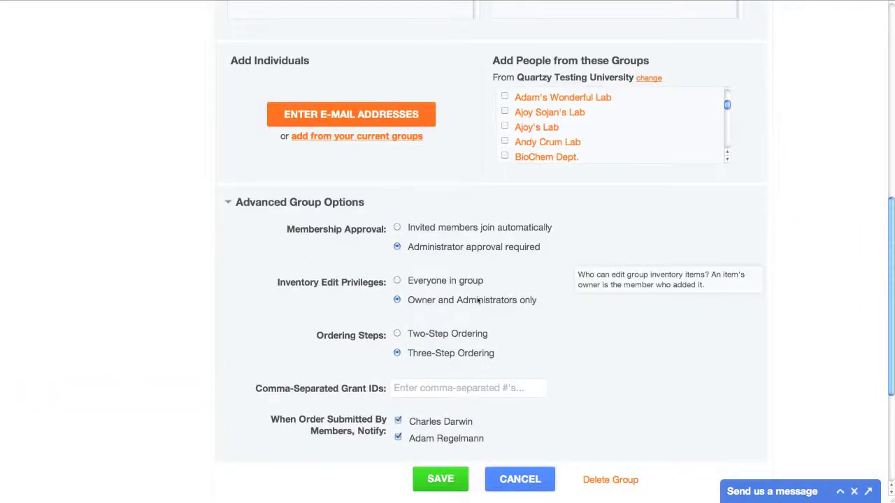
pyautogui.click(397, 281)
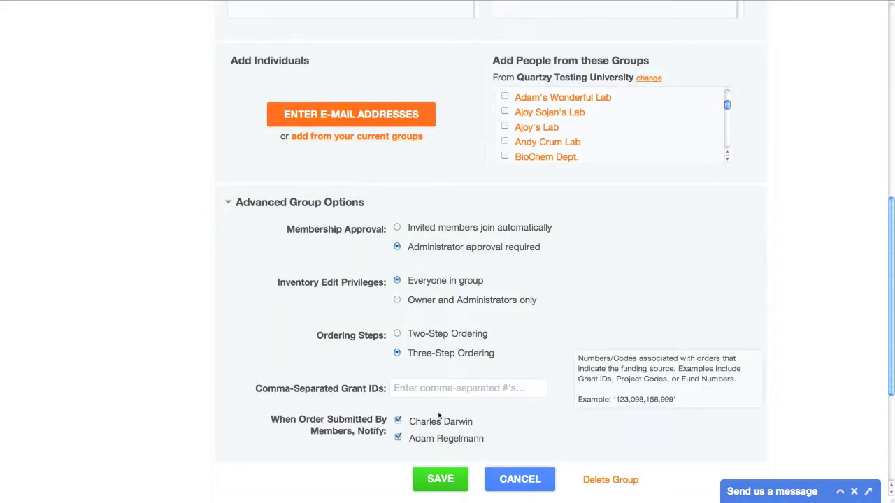
pyautogui.click(439, 483)
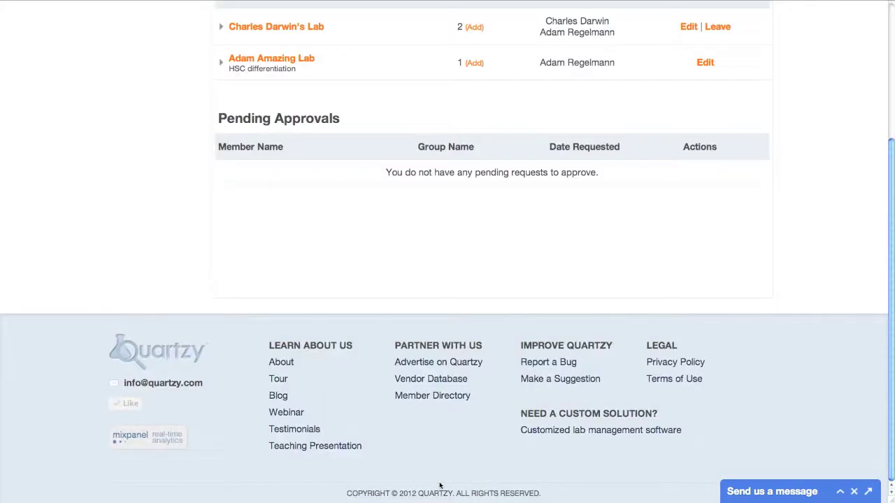
pyautogui.scroll(3, 473, 311)
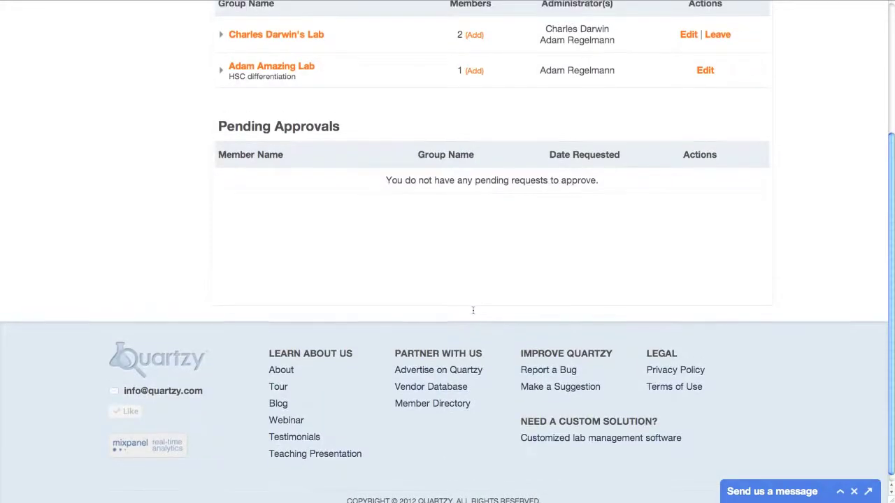
pyautogui.scroll(1, 472, 311)
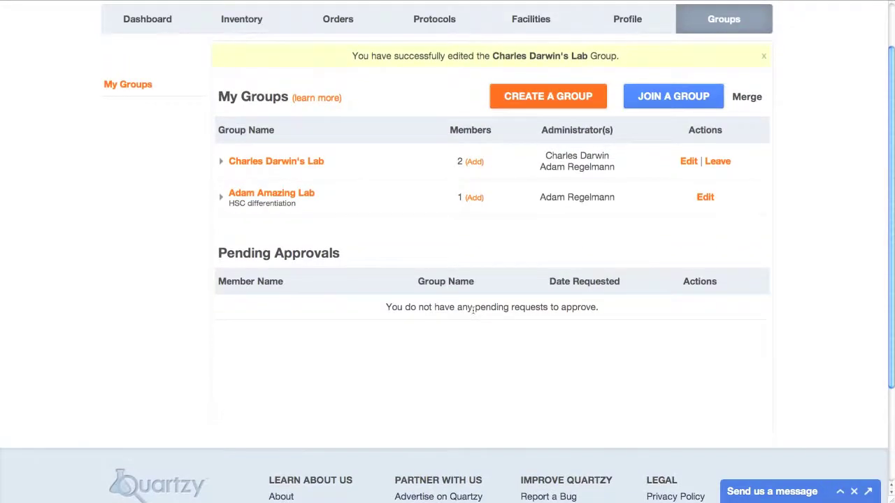
pyautogui.scroll(1, 473, 310)
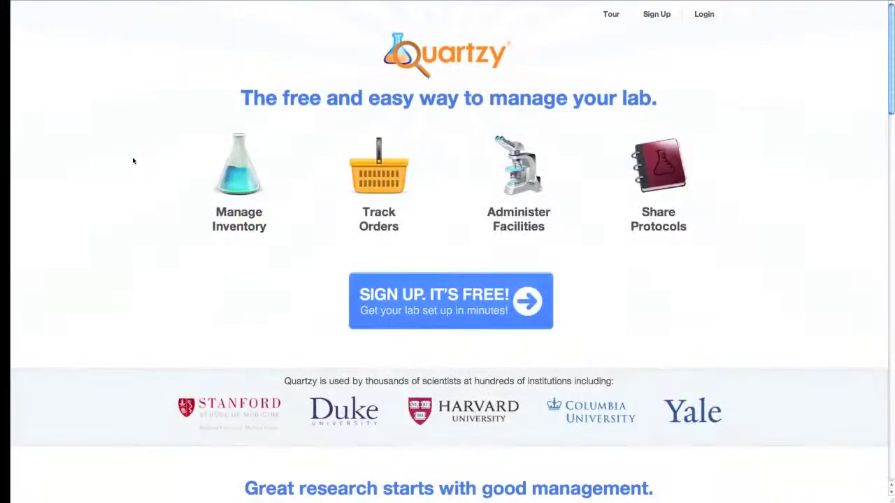